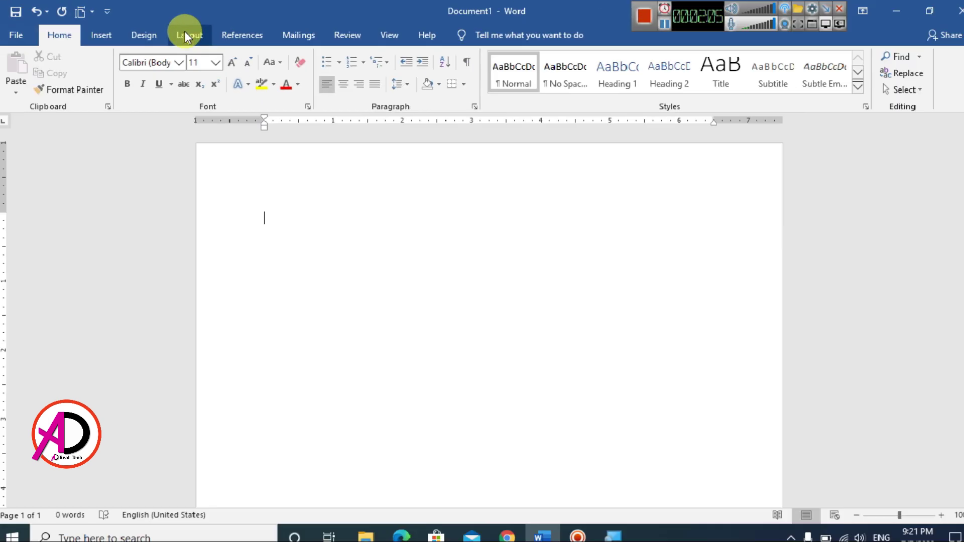
Apply Narrow 0.5" margins and open the More Paper Sizes page setup.
{"action": "left_click", "coordinate": [185, 34]}
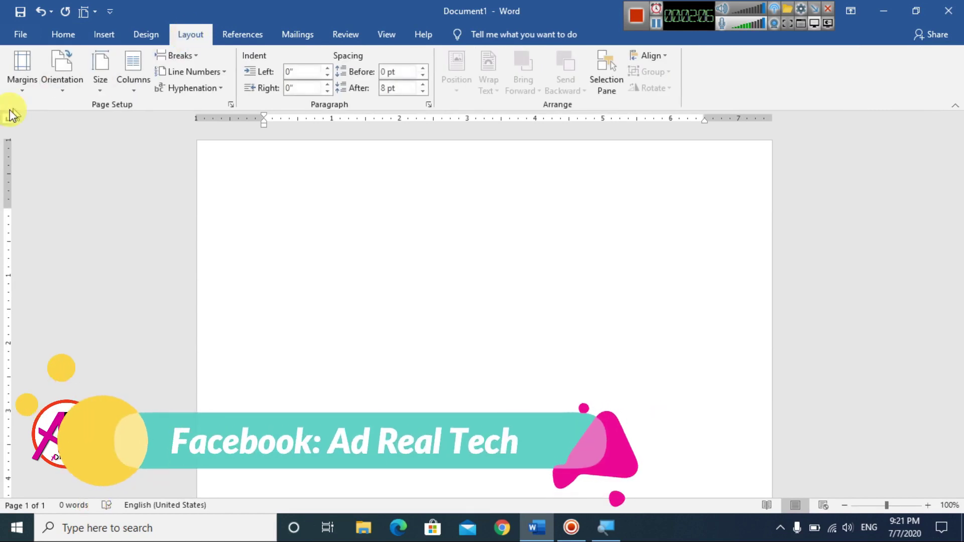
{"action": "left_click", "coordinate": [17, 82]}
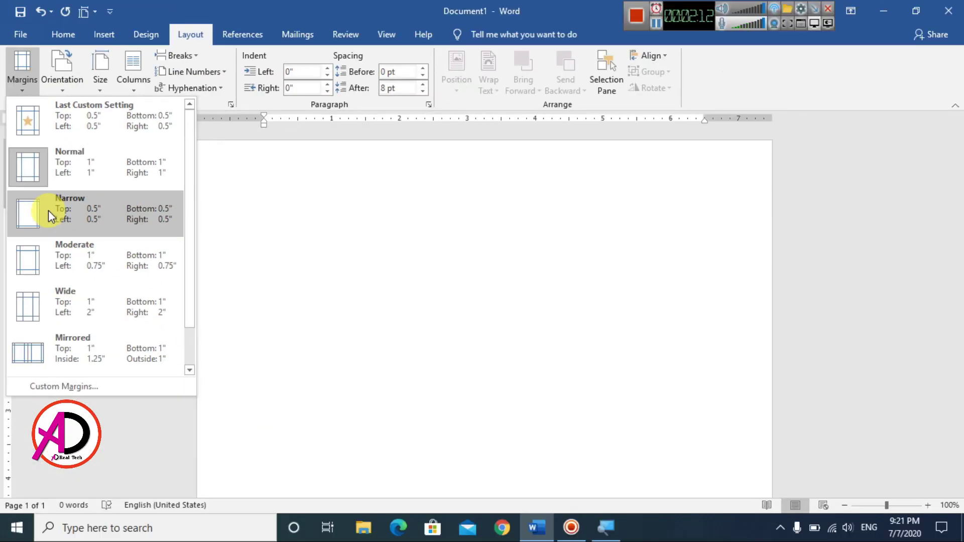
{"action": "left_click", "coordinate": [48, 210]}
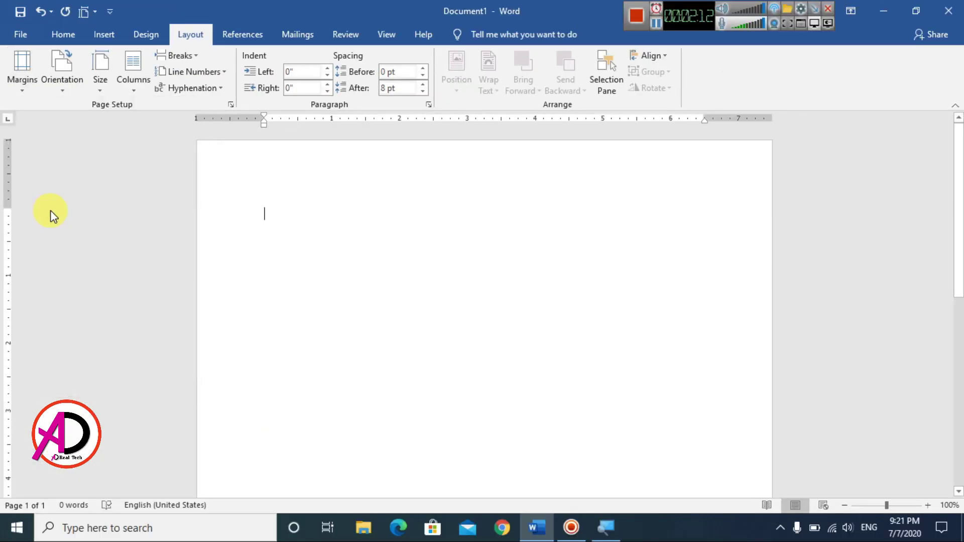
{"action": "left_click", "coordinate": [99, 91]}
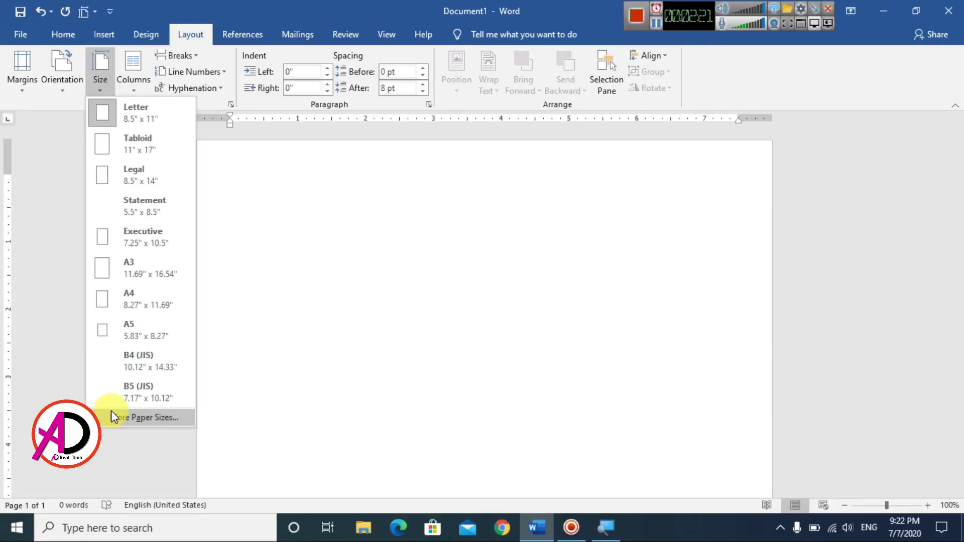
{"action": "left_click", "coordinate": [104, 411]}
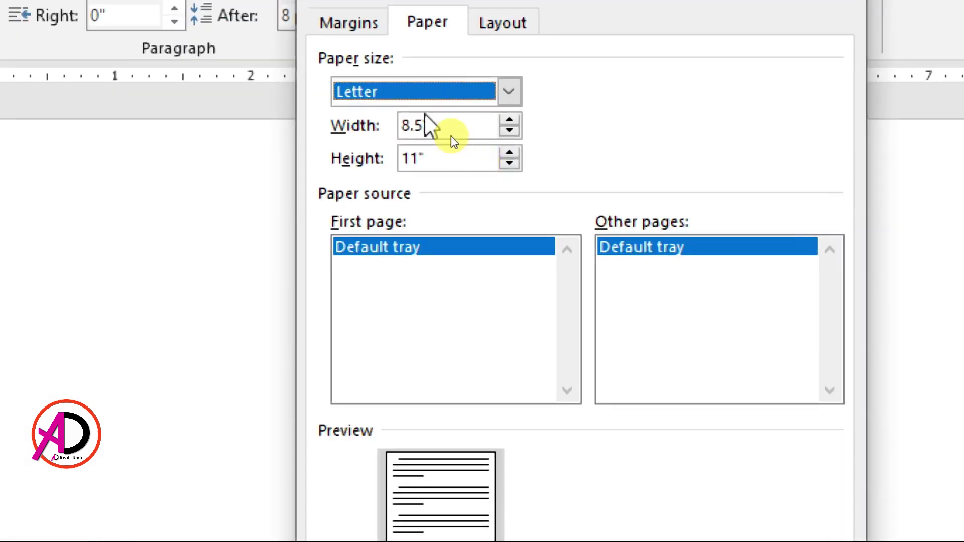
Set the paper Width and Height to 2" each for a square page.
{"action": "left_click", "coordinate": [465, 146]}
{"action": "key", "text": "Tab"}
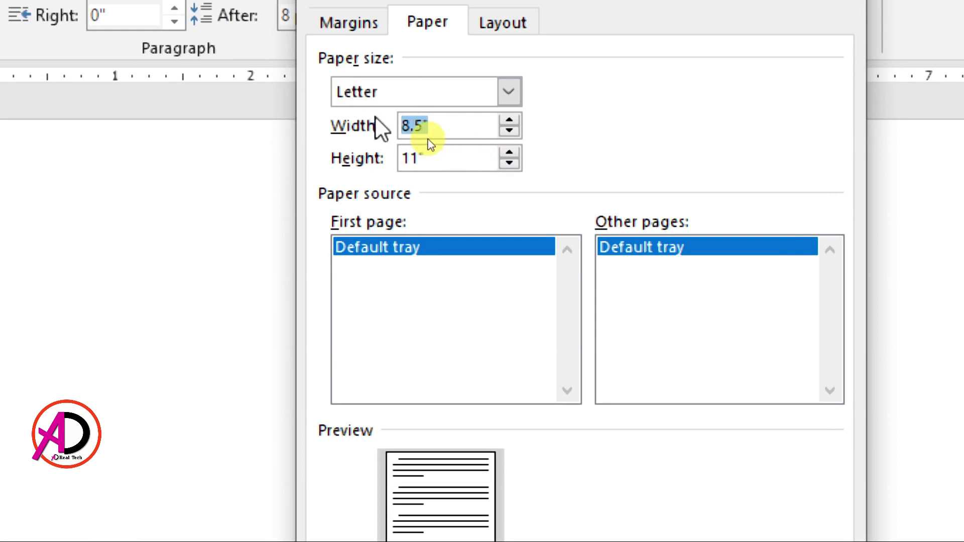
{"action": "type", "text": "2"}
{"action": "key", "text": "Tab"}
{"action": "type", "text": "2"}
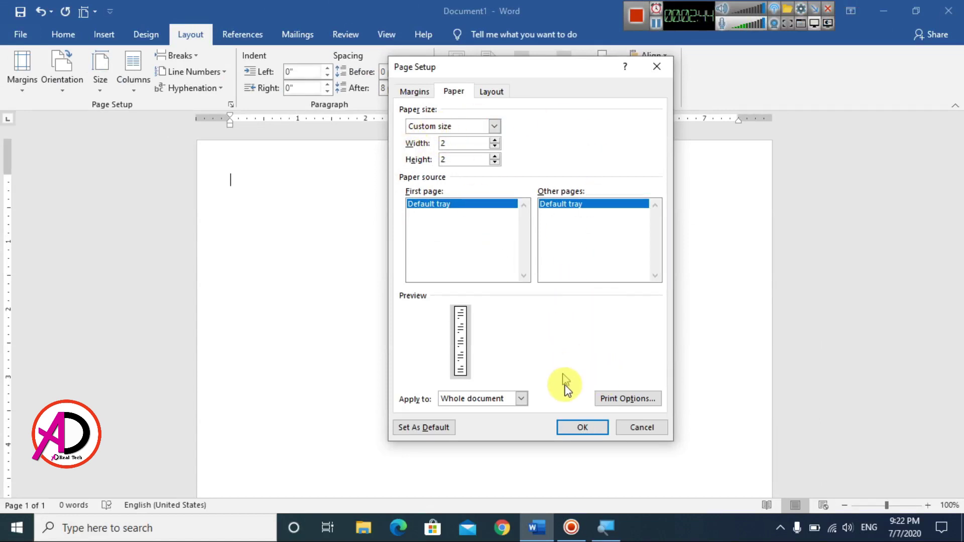
{"action": "left_click", "coordinate": [462, 148]}
{"action": "left_click", "coordinate": [462, 160]}
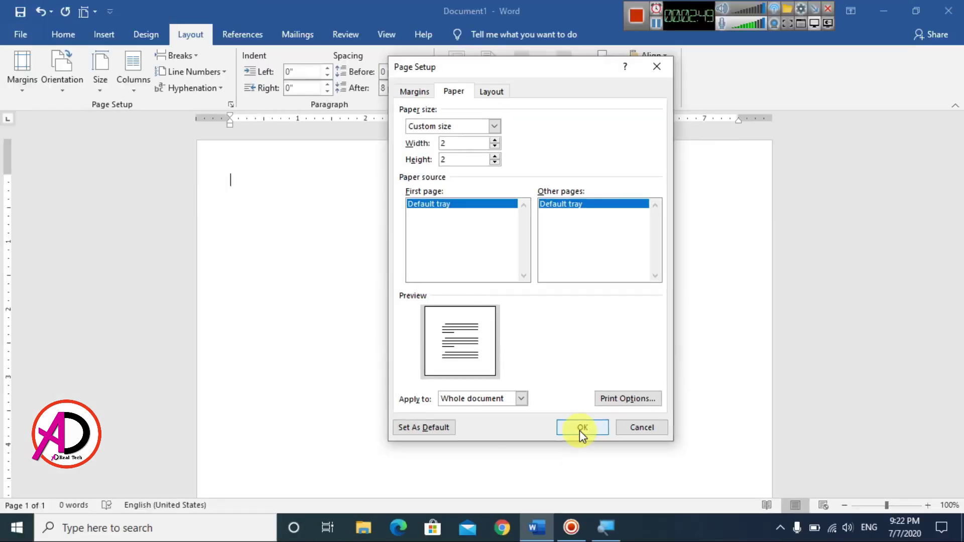
{"action": "left_click", "coordinate": [581, 428]}
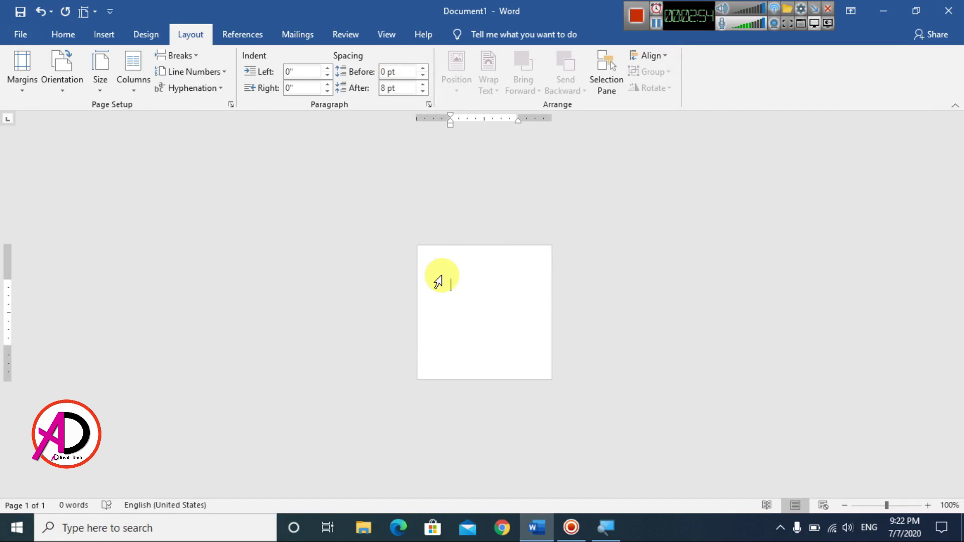
Adjust the zoom in and out until the page shows at 200%.
{"action": "scroll", "coordinate": [555, 340], "scroll_direction": "up", "scroll_amount": 10}
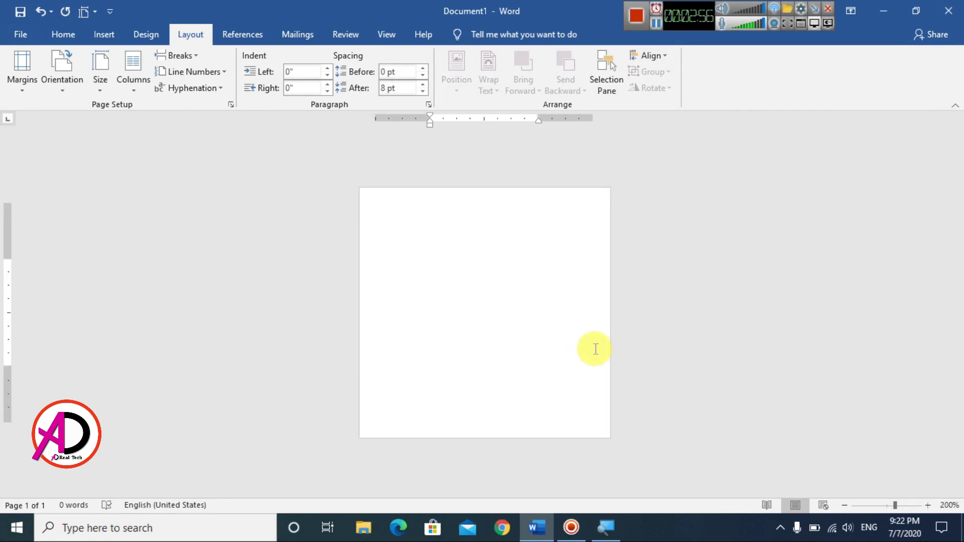
{"action": "left_click", "coordinate": [844, 505]}
{"action": "left_click", "coordinate": [844, 505]}
{"action": "left_click", "coordinate": [844, 506]}
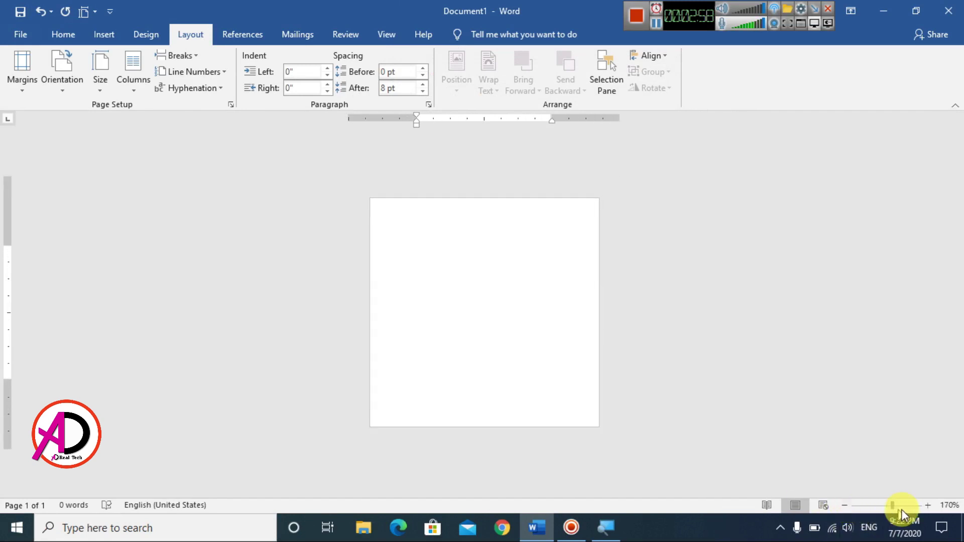
{"action": "left_click", "coordinate": [928, 505]}
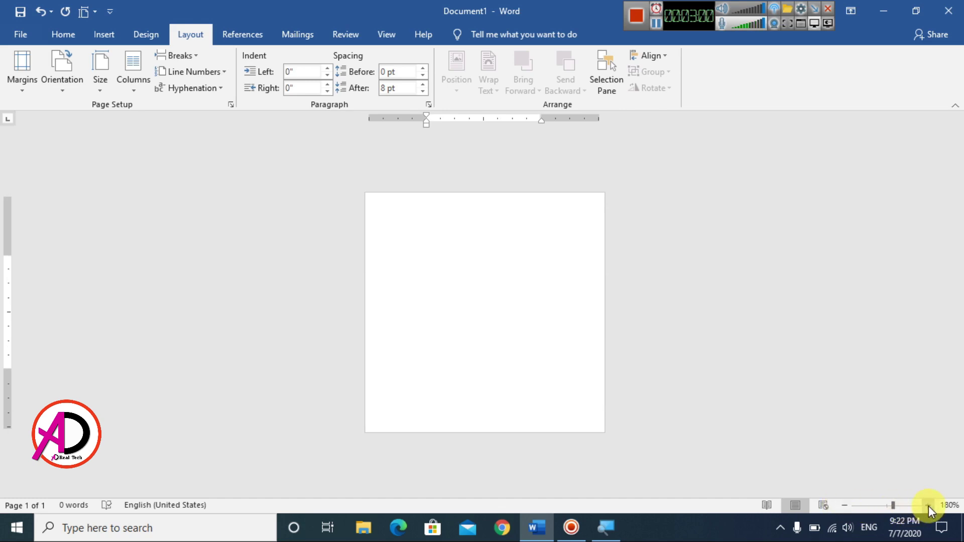
{"action": "left_click", "coordinate": [928, 505]}
{"action": "left_click", "coordinate": [928, 505]}
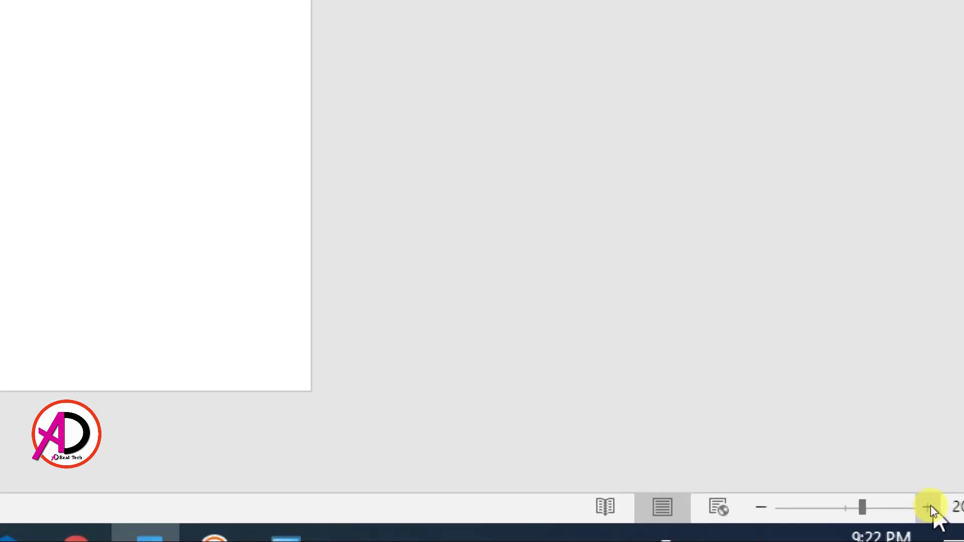
{"action": "left_click", "coordinate": [789, 508]}
{"action": "left_click", "coordinate": [761, 506]}
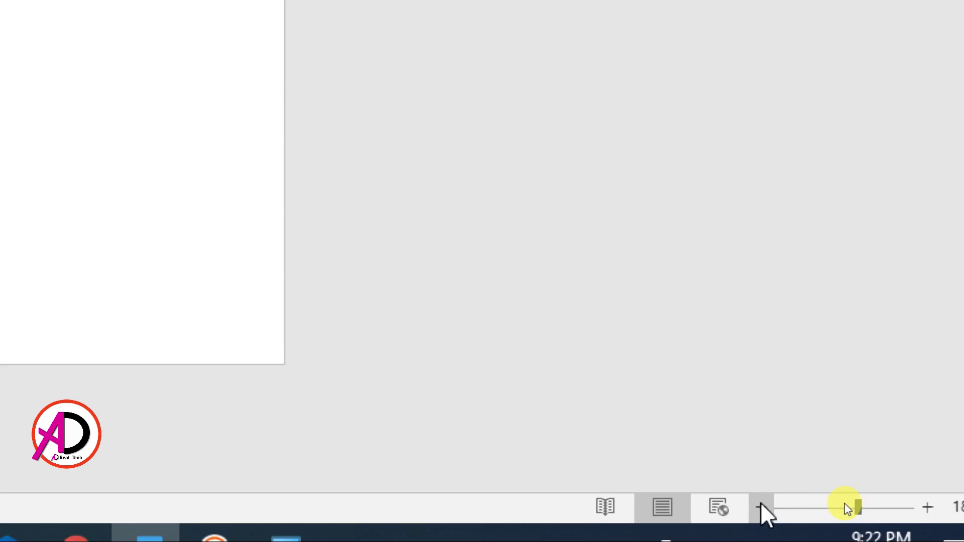
{"action": "left_click", "coordinate": [927, 506]}
{"action": "left_click", "coordinate": [928, 506]}
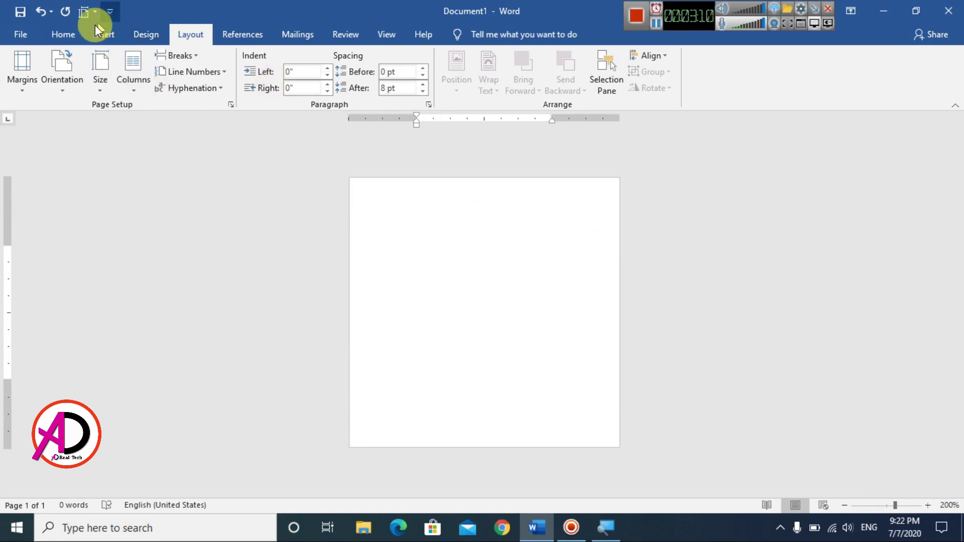
Draw a Donut shape about 1.68" across the page, nudged slightly left.
{"action": "left_click", "coordinate": [107, 36]}
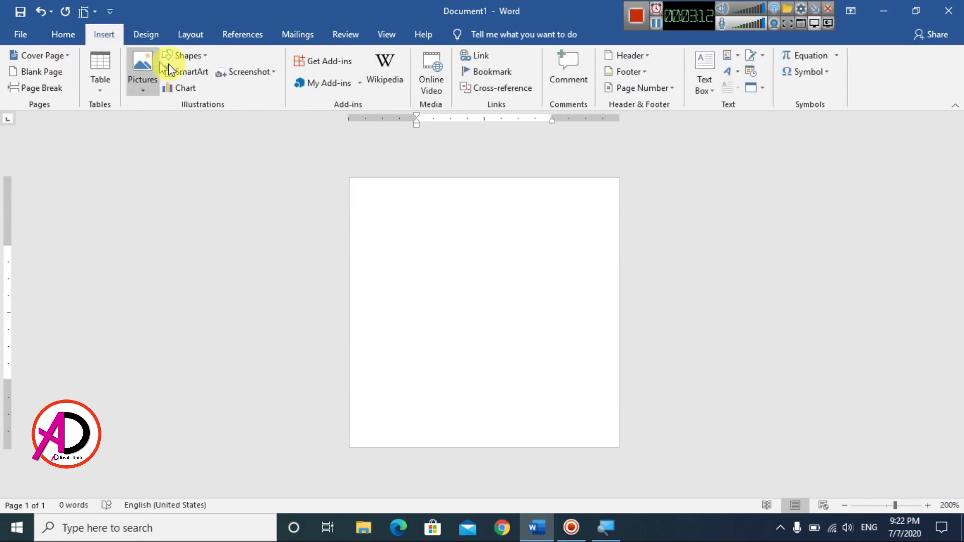
{"action": "left_click", "coordinate": [197, 61]}
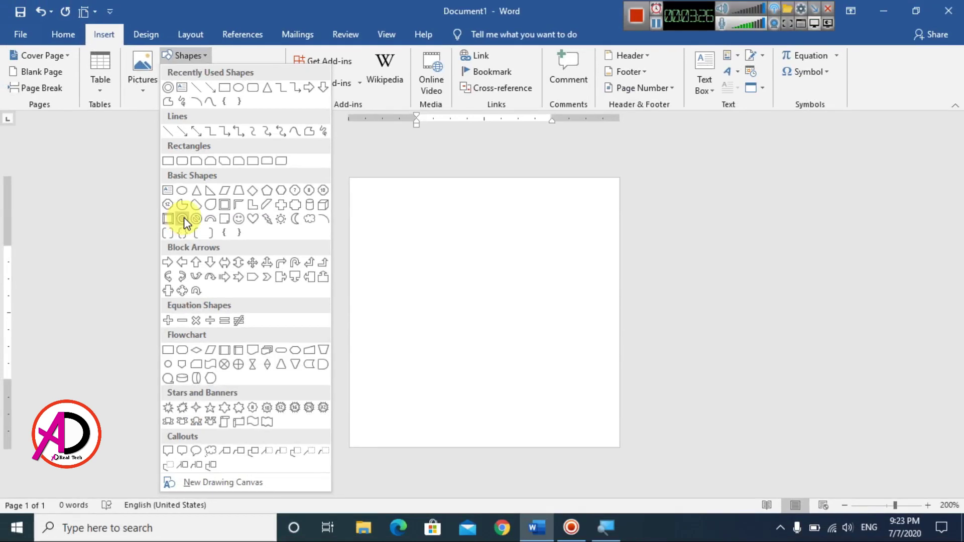
{"action": "left_click", "coordinate": [183, 218]}
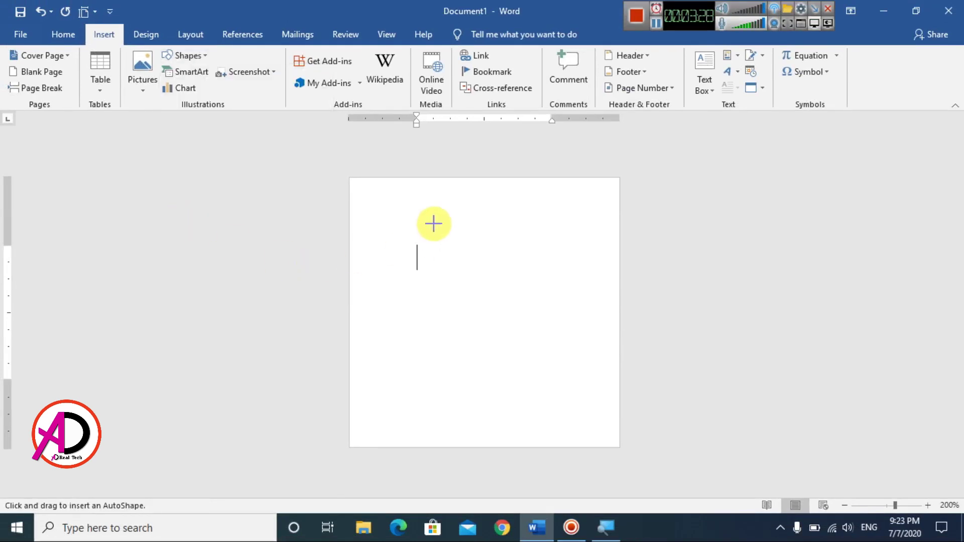
{"action": "left_click_drag", "start_coordinate": [383, 202], "coordinate": [592, 428]}
{"action": "left_click_drag", "start_coordinate": [574, 366], "coordinate": [564, 359]}
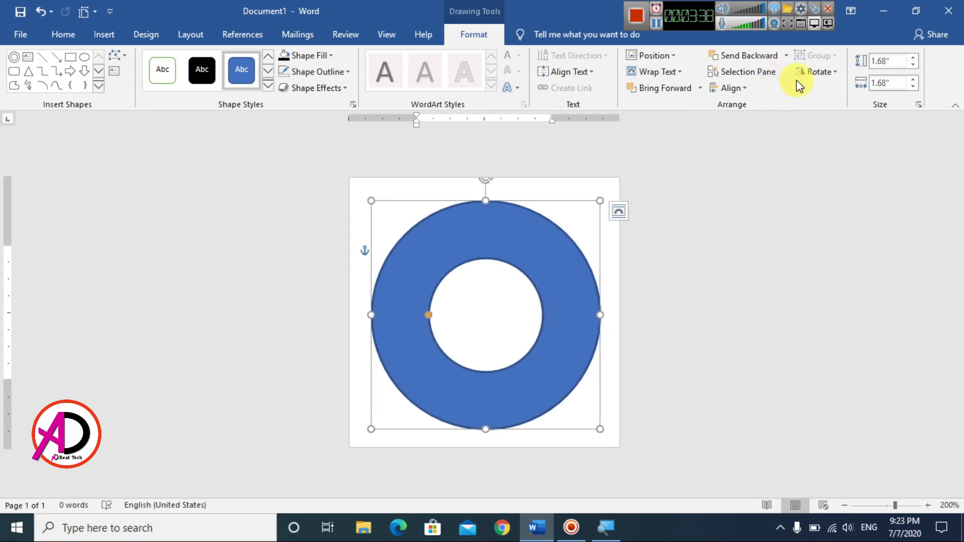
Center the ring horizontally, then give it a black fill and no outline.
{"action": "left_click", "coordinate": [742, 96]}
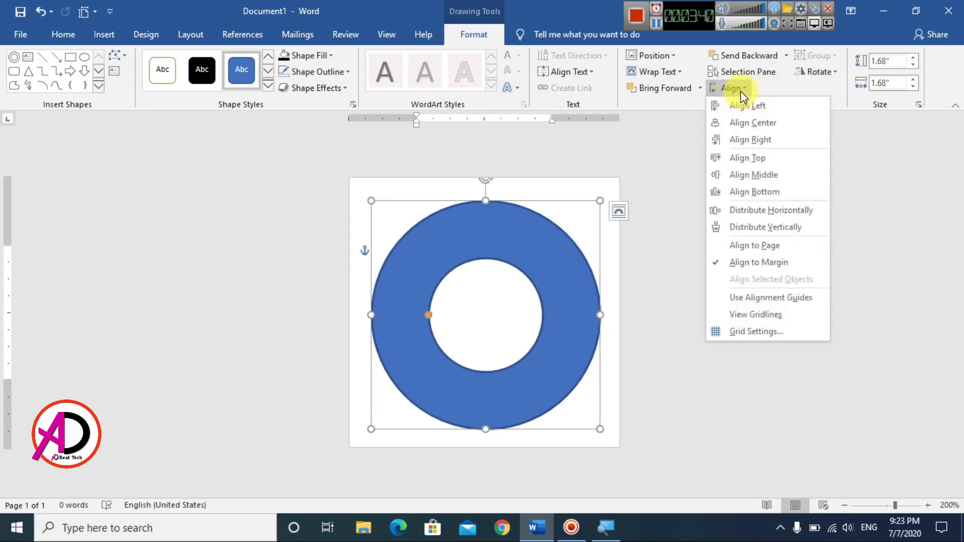
{"action": "left_click", "coordinate": [746, 121]}
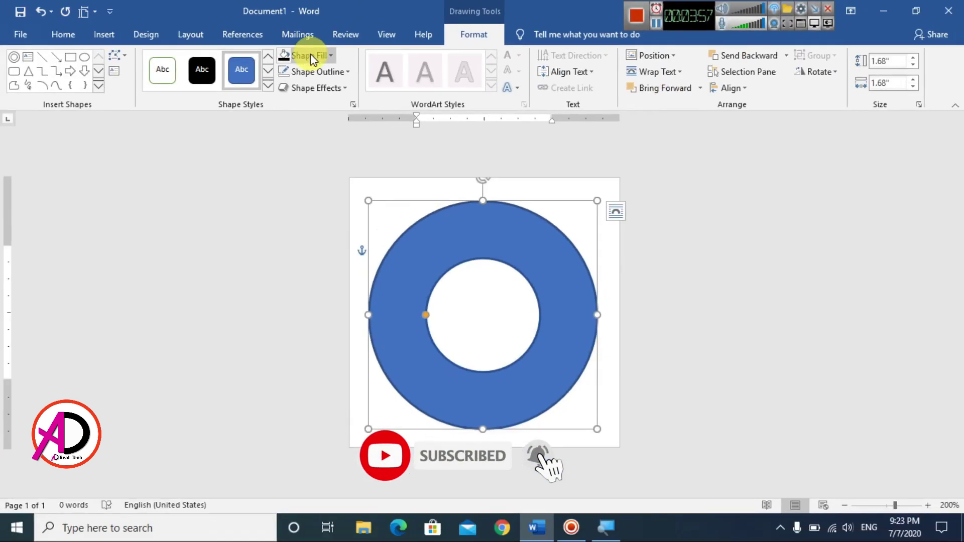
{"action": "left_click", "coordinate": [311, 54]}
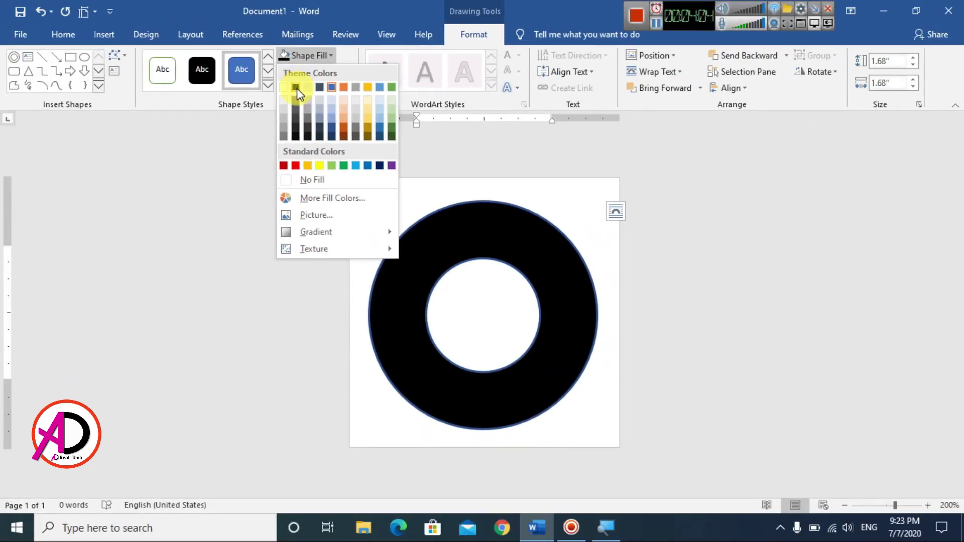
{"action": "left_click", "coordinate": [297, 88]}
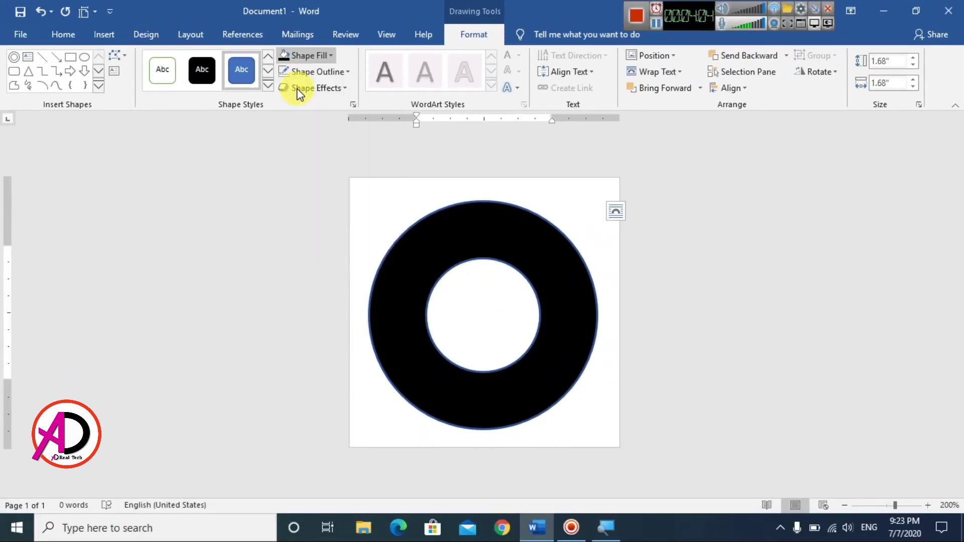
{"action": "left_click", "coordinate": [314, 73]}
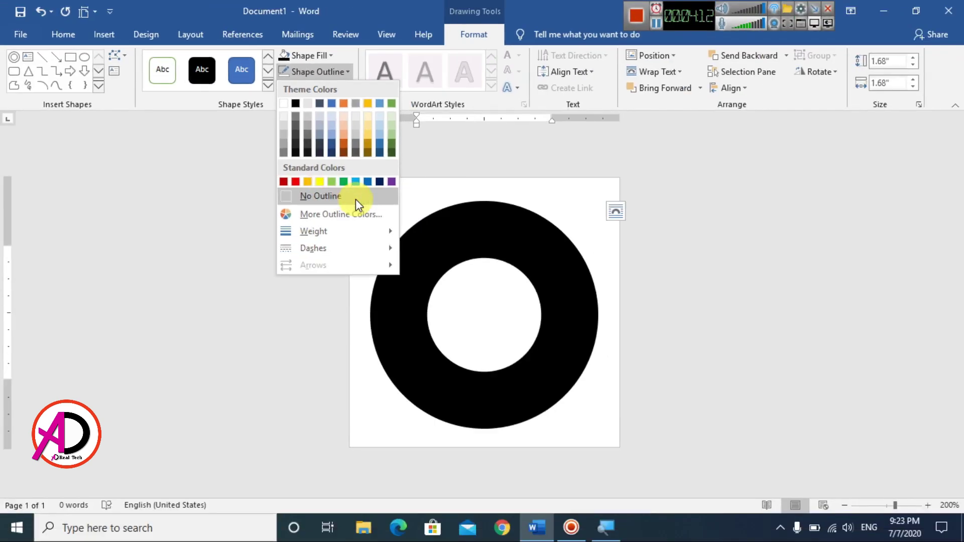
{"action": "left_click", "coordinate": [397, 324]}
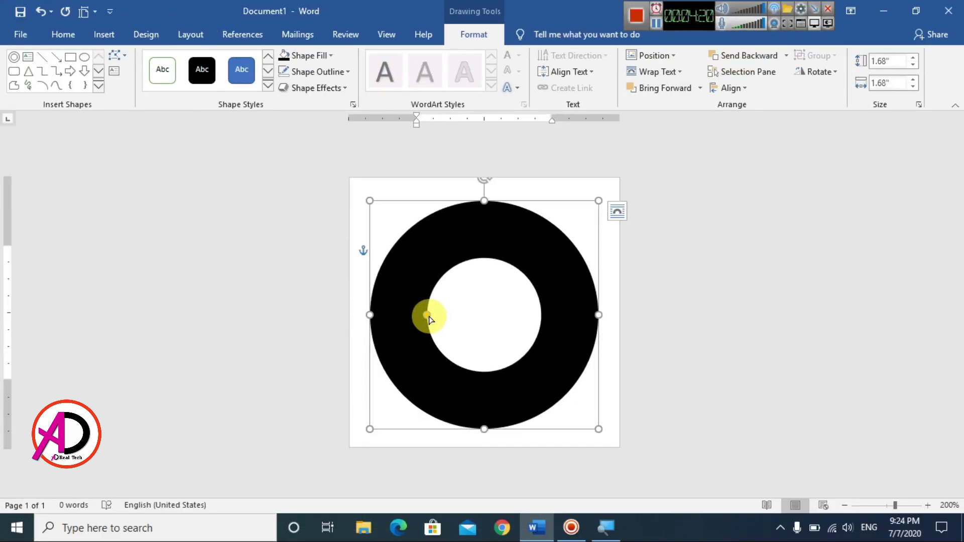
Drag the donut's adjustment handle to thin the band and widen the hole.
{"action": "mouse_move", "coordinate": [431, 323]}
{"action": "left_mouse_down"}
{"action": "mouse_move", "coordinate": [480, 315]}
{"action": "mouse_move", "coordinate": [398, 316]}
{"action": "mouse_move", "coordinate": [466, 325]}
{"action": "mouse_move", "coordinate": [401, 319]}
{"action": "left_mouse_up"}
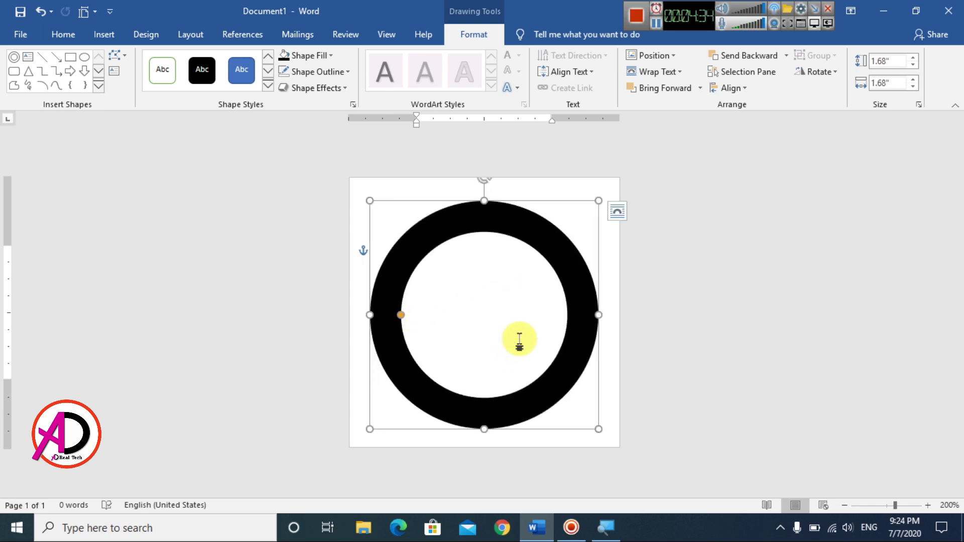
Draw a 0.21" by 1.42" rectangle bar across the ring's centre.
{"action": "left_click", "coordinate": [616, 254]}
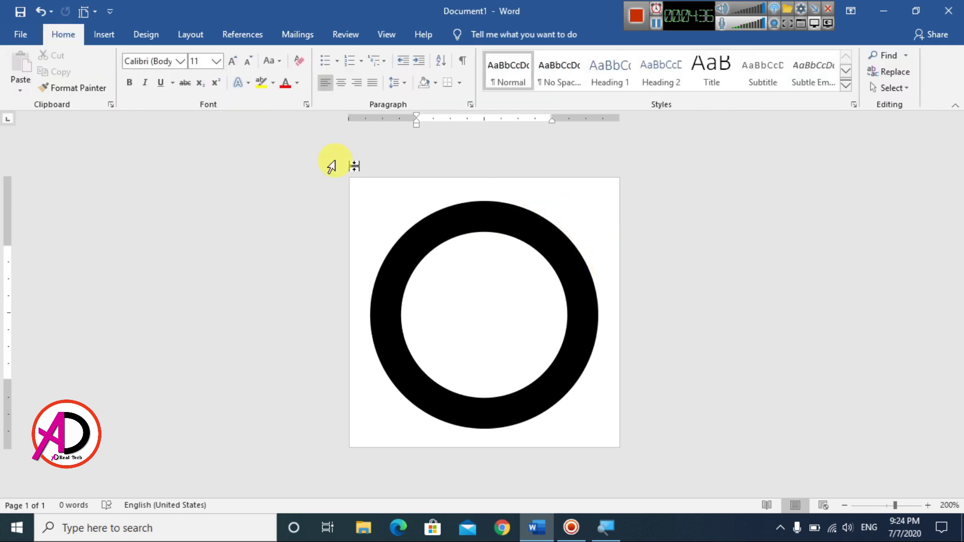
{"action": "left_click", "coordinate": [111, 34]}
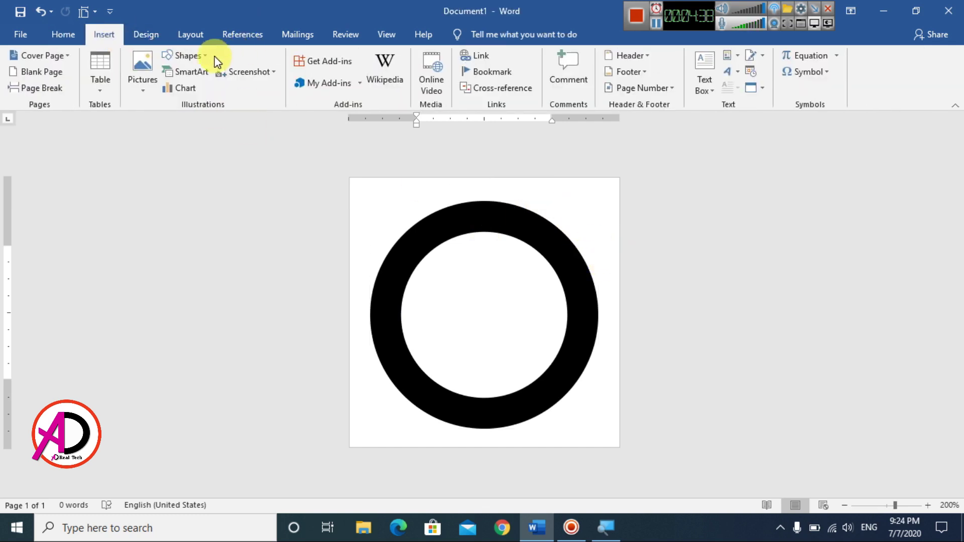
{"action": "left_click", "coordinate": [199, 56]}
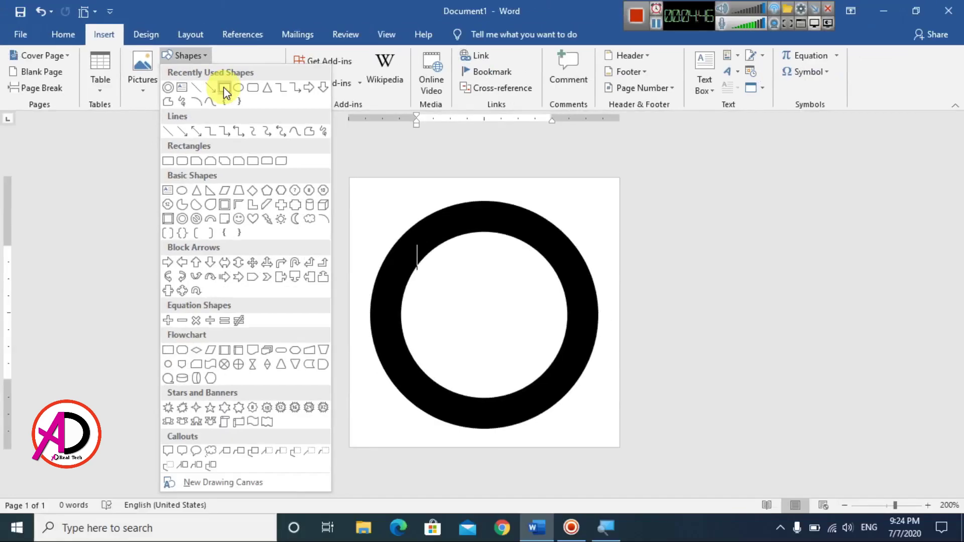
{"action": "left_click", "coordinate": [224, 88]}
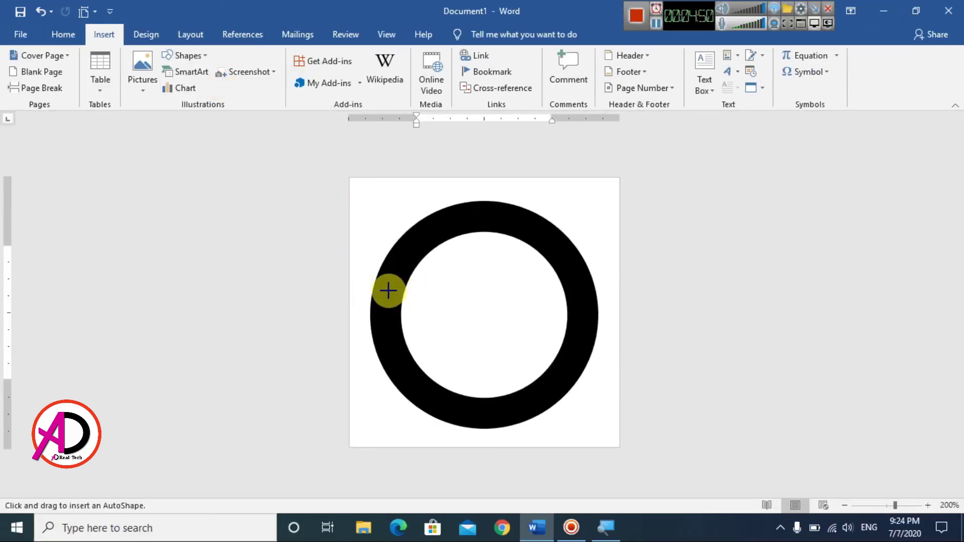
{"action": "left_click_drag", "start_coordinate": [387, 299], "coordinate": [580, 334]}
{"action": "left_click_drag", "start_coordinate": [579, 331], "coordinate": [581, 329]}
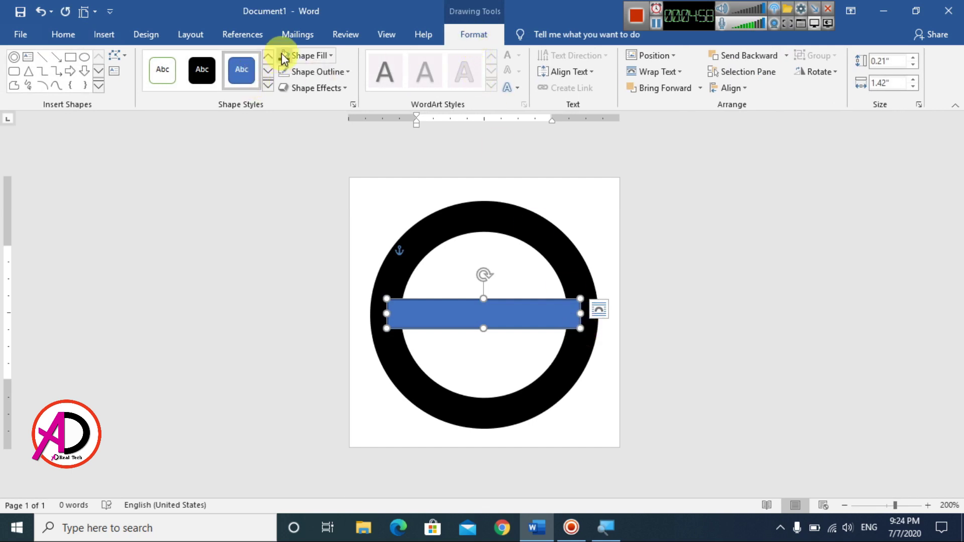
Fill the bar with black and remove its outline.
{"action": "left_click", "coordinate": [299, 55]}
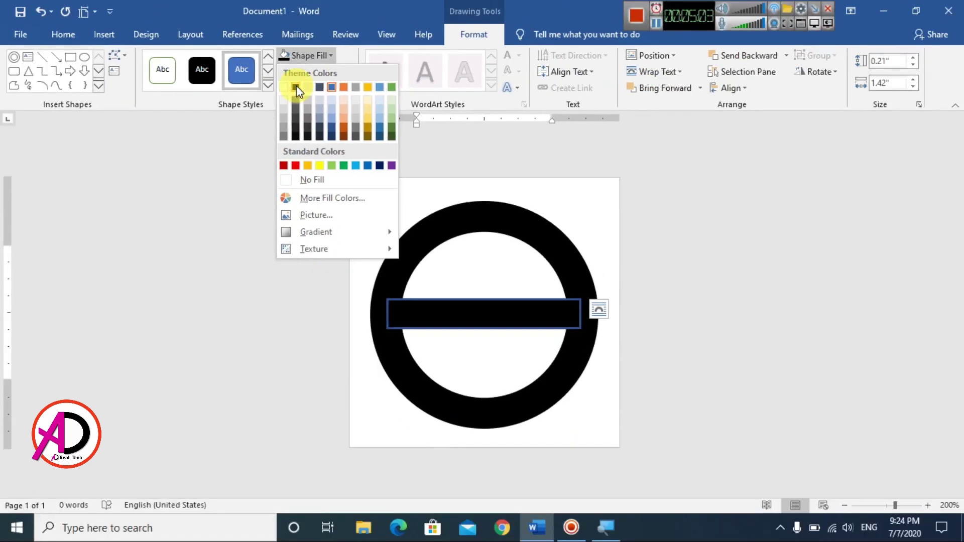
{"action": "left_click", "coordinate": [297, 87]}
{"action": "left_click", "coordinate": [306, 73]}
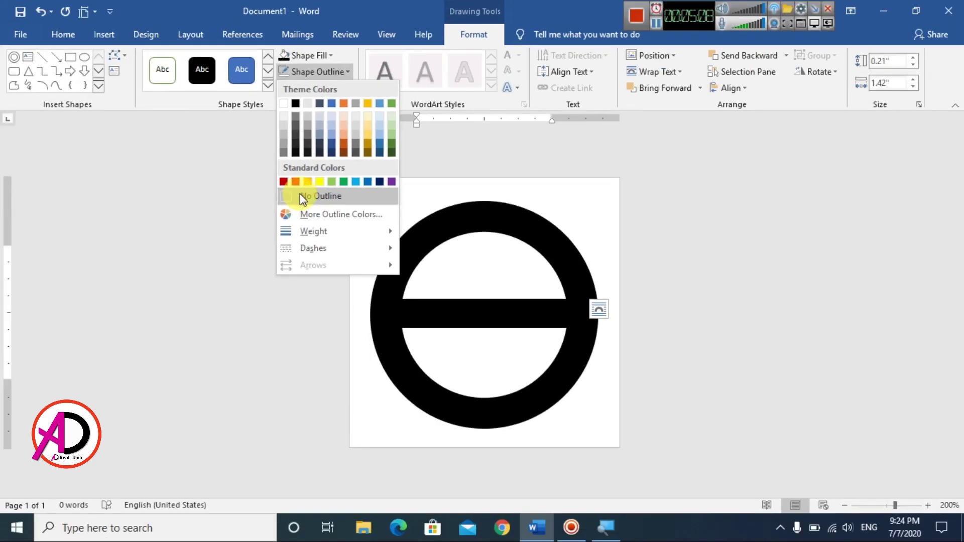
{"action": "left_click", "coordinate": [300, 195]}
{"action": "left_click", "coordinate": [602, 233]}
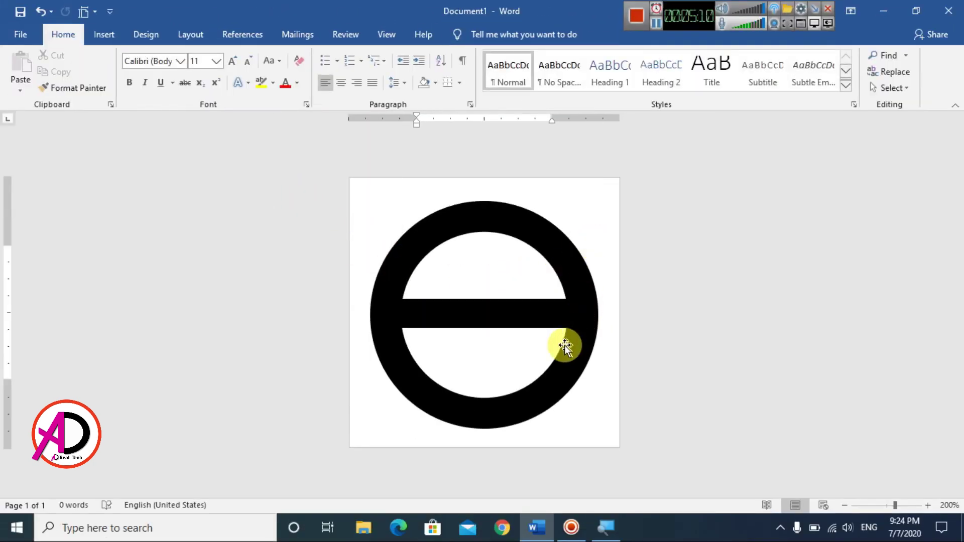
Align the black bar to the horizontal centre and vertical middle.
{"action": "double_click", "coordinate": [513, 314]}
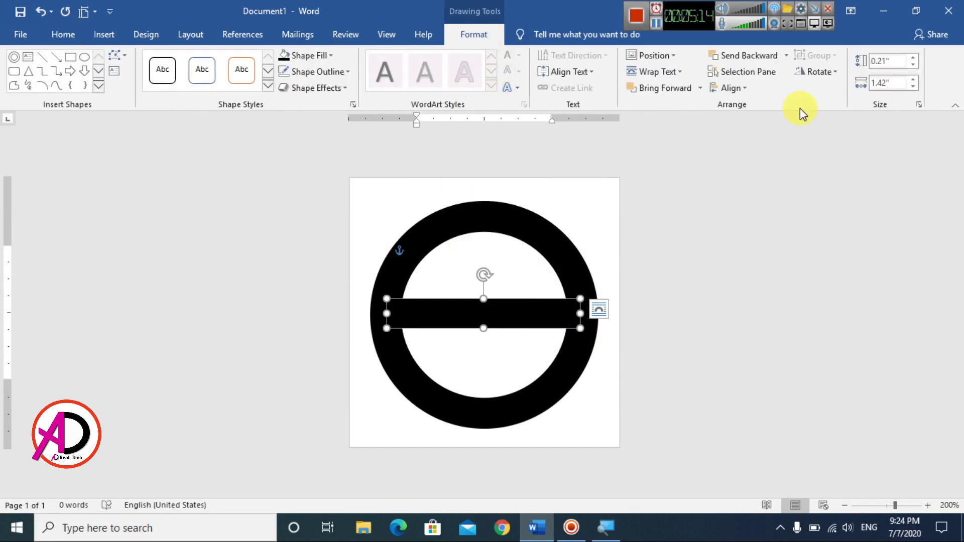
{"action": "left_click", "coordinate": [738, 91]}
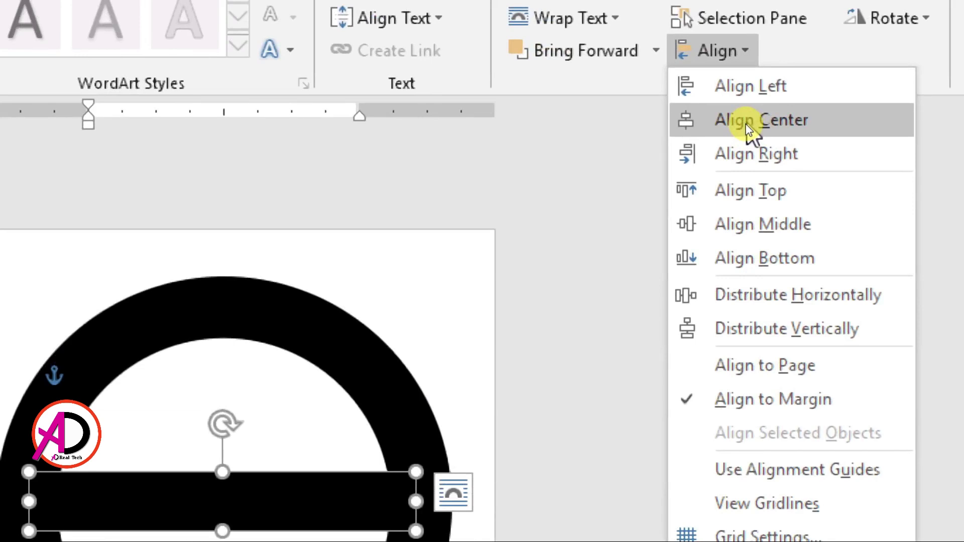
{"action": "left_click", "coordinate": [748, 129]}
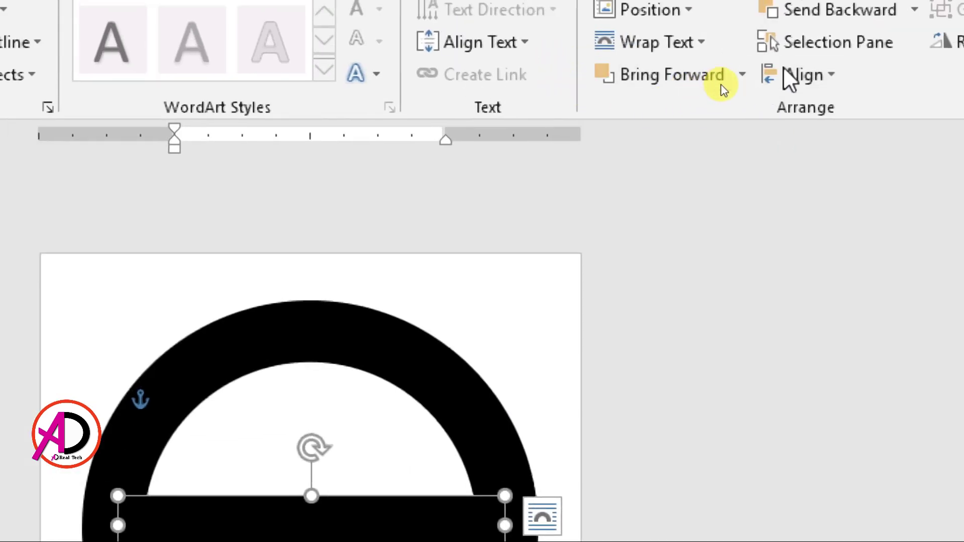
{"action": "left_click", "coordinate": [804, 76]}
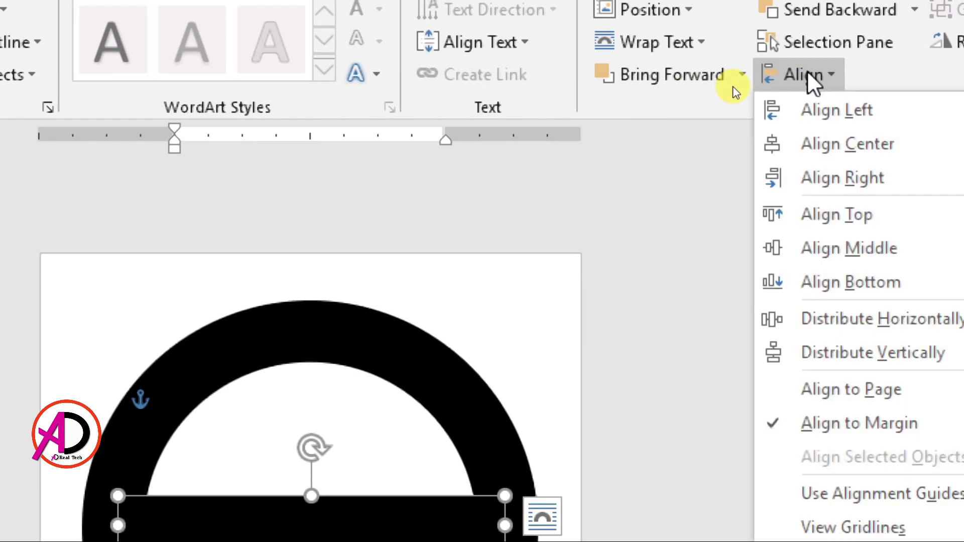
{"action": "left_click", "coordinate": [843, 251]}
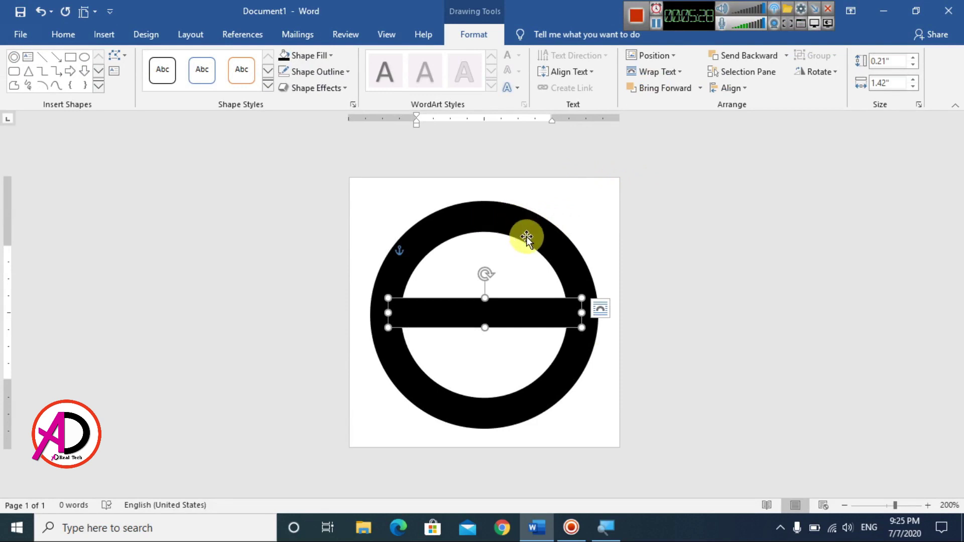
Align the ring to the vertical middle as well.
{"action": "left_click", "coordinate": [512, 215]}
{"action": "left_click", "coordinate": [742, 89]}
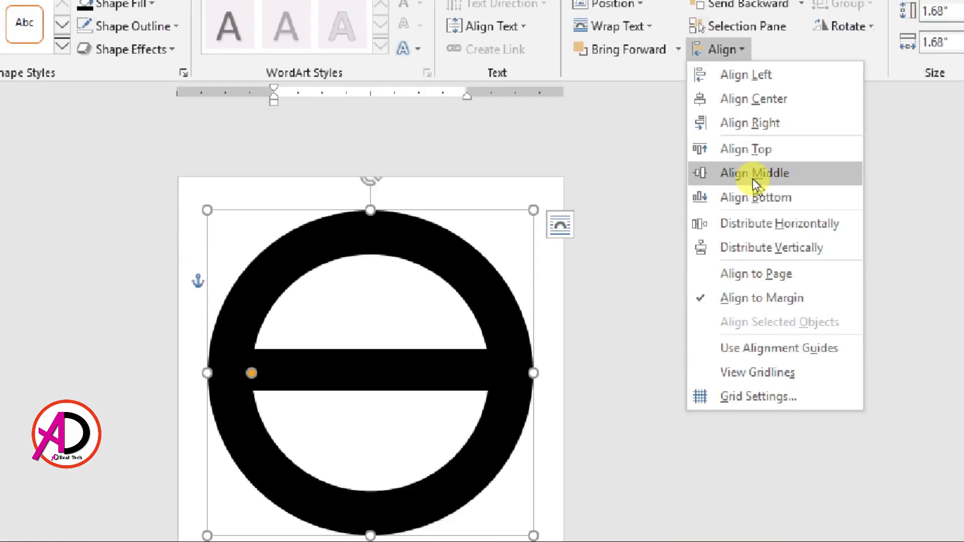
{"action": "left_click", "coordinate": [753, 177]}
{"action": "left_click", "coordinate": [627, 238]}
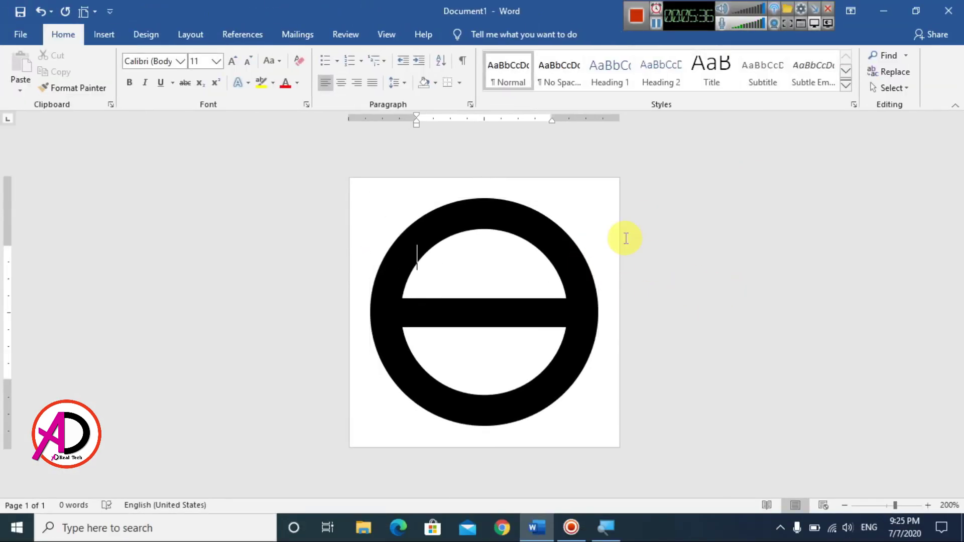
Draw a small rectangle over the ring's lower-left section.
{"action": "left_click", "coordinate": [106, 35]}
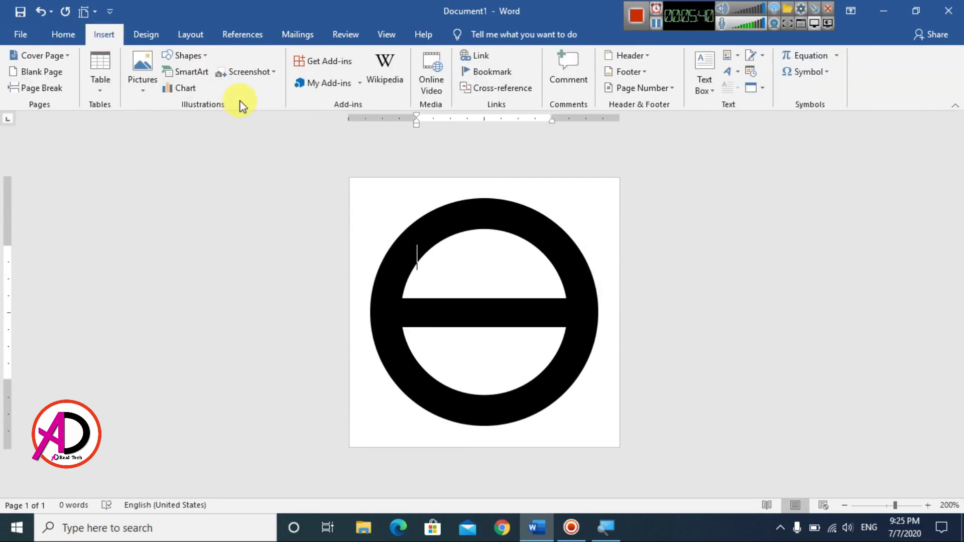
{"action": "left_click", "coordinate": [193, 65]}
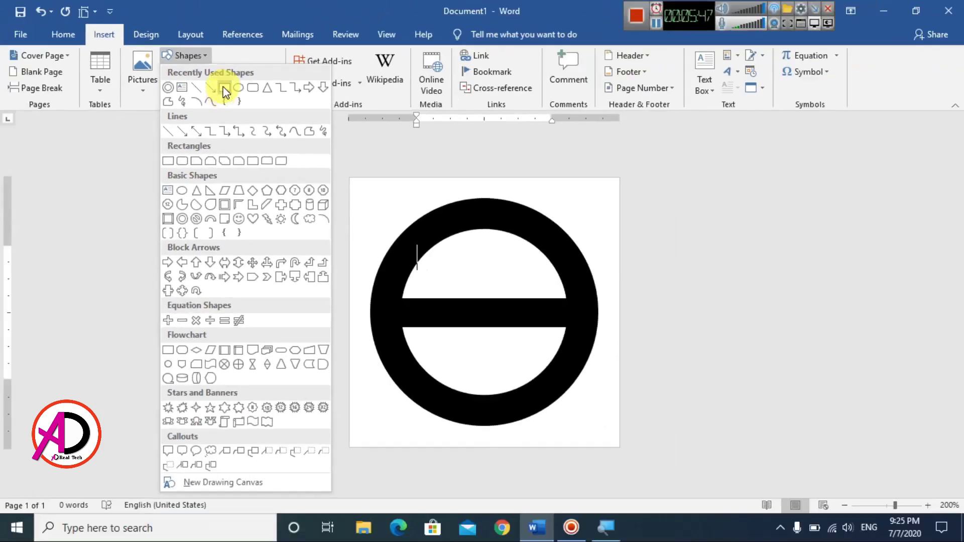
{"action": "left_click", "coordinate": [226, 90]}
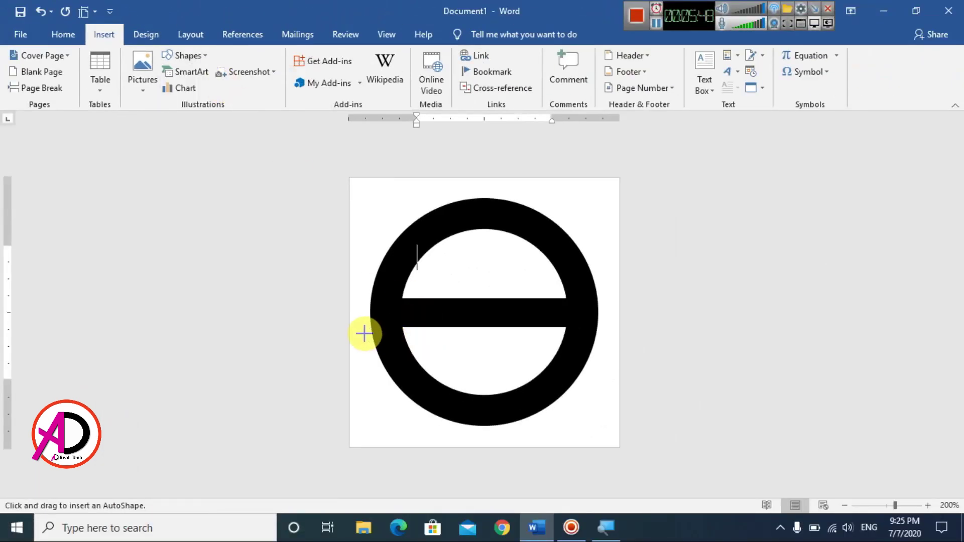
{"action": "mouse_move", "coordinate": [365, 327]}
{"action": "left_mouse_down"}
{"action": "mouse_move", "coordinate": [440, 351]}
{"action": "mouse_move", "coordinate": [429, 369]}
{"action": "left_mouse_up"}
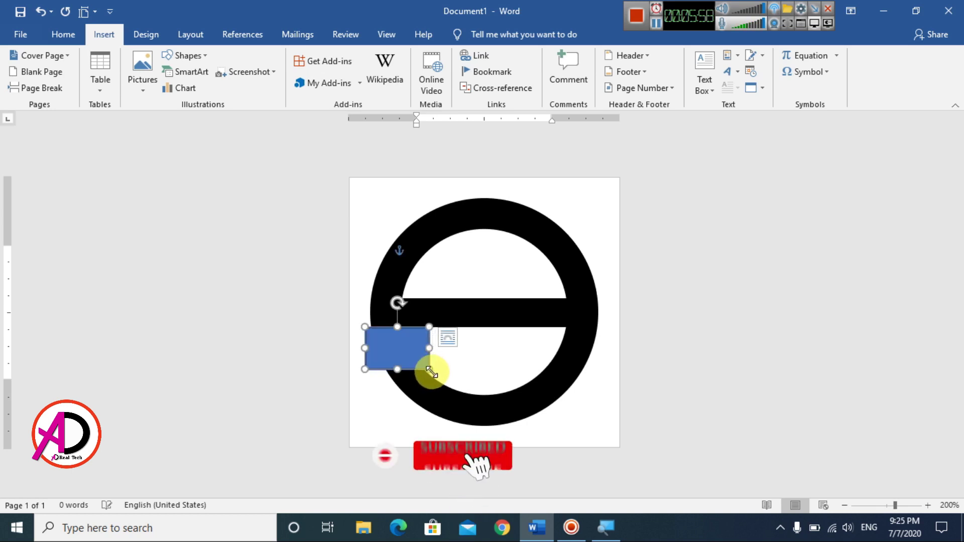
Give the masking rectangle a white fill and no outline.
{"action": "left_click", "coordinate": [308, 56]}
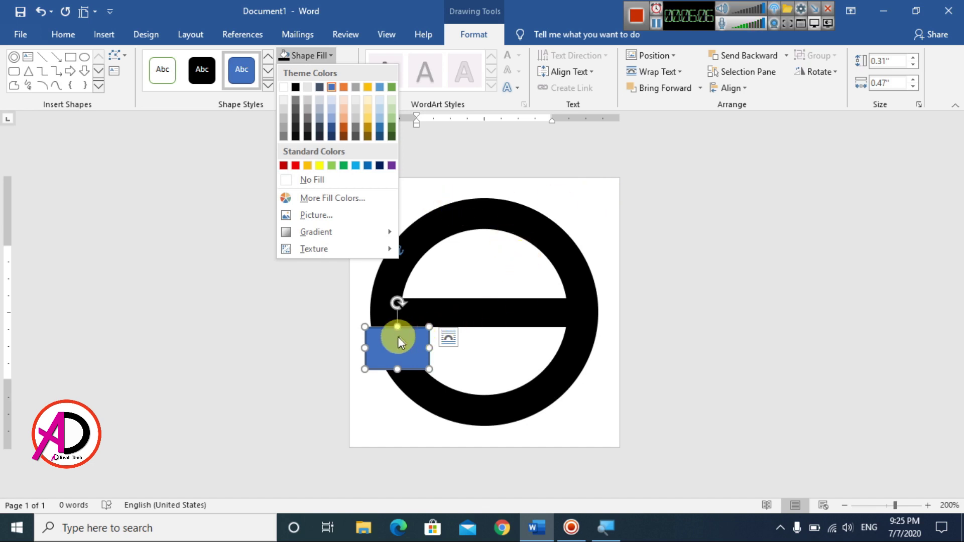
{"action": "left_click", "coordinate": [285, 89]}
{"action": "left_click", "coordinate": [300, 73]}
{"action": "left_click", "coordinate": [302, 191]}
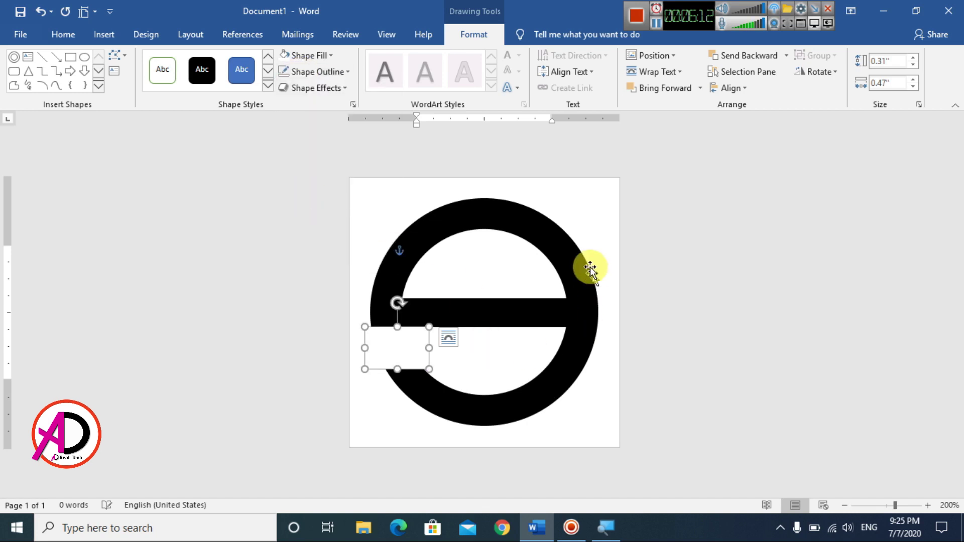
{"action": "left_click", "coordinate": [612, 217]}
{"action": "scroll", "coordinate": [495, 397], "scroll_direction": "up", "scroll_amount": 1, "text": "ctrl"}
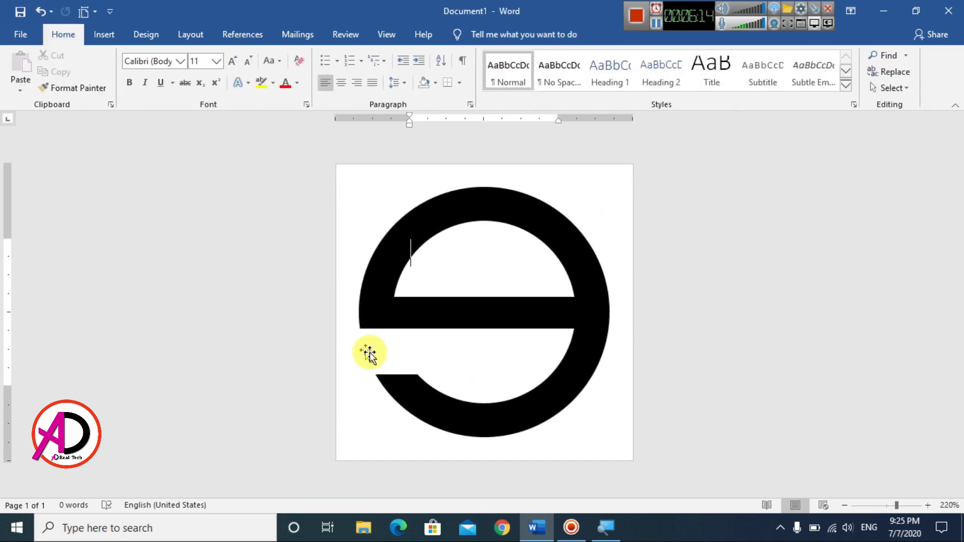
{"action": "scroll", "coordinate": [445, 409], "scroll_direction": "down", "scroll_amount": 1, "text": "ctrl"}
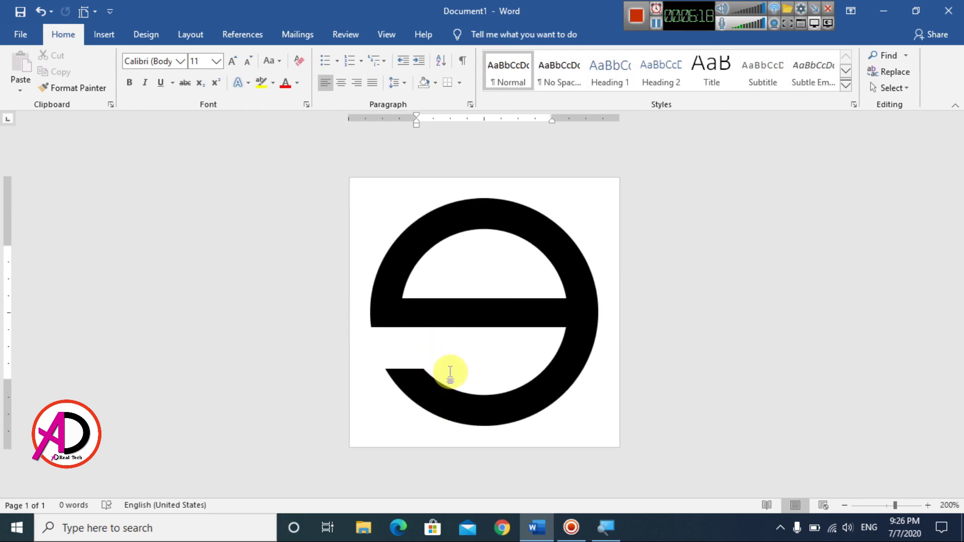
{"action": "left_click", "coordinate": [402, 355]}
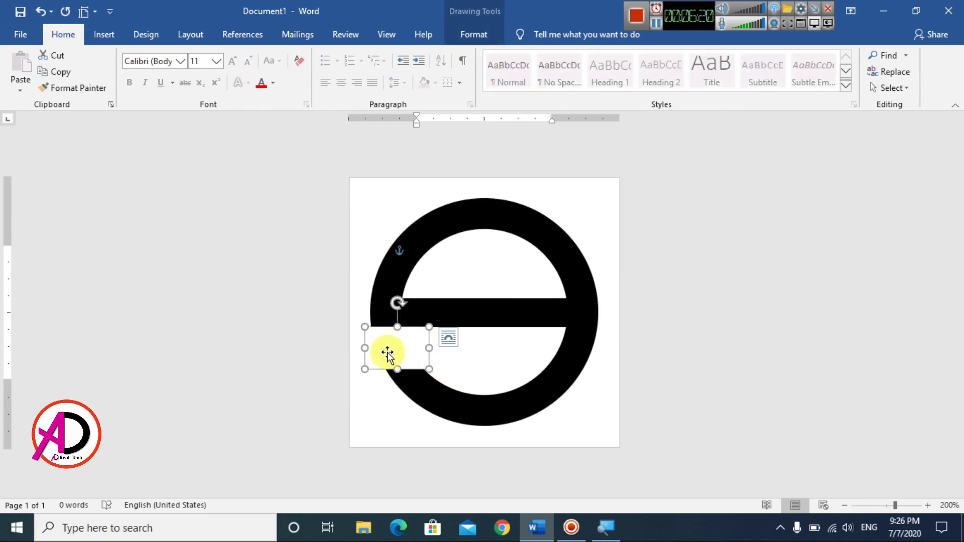
{"action": "left_click_drag", "start_coordinate": [388, 353], "coordinate": [584, 282]}
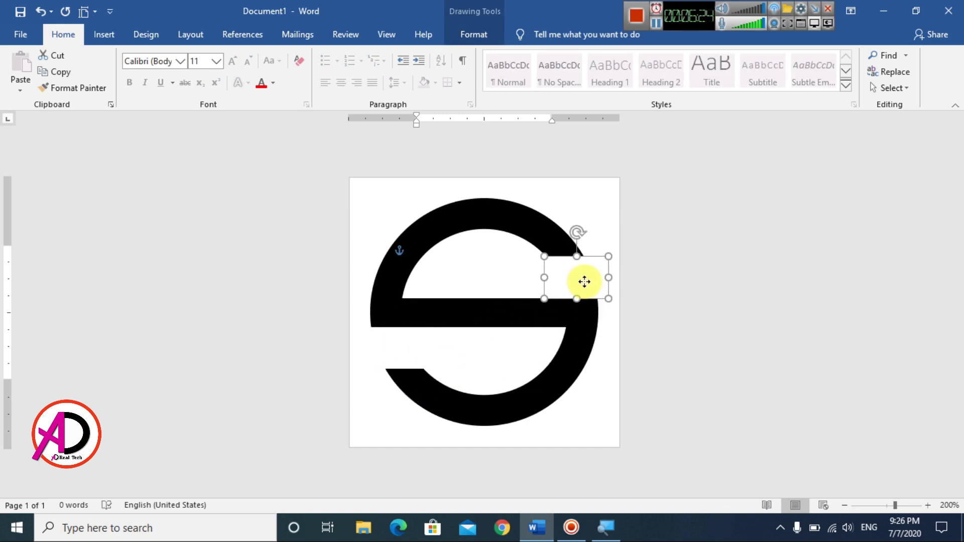
{"action": "left_click", "coordinate": [611, 271]}
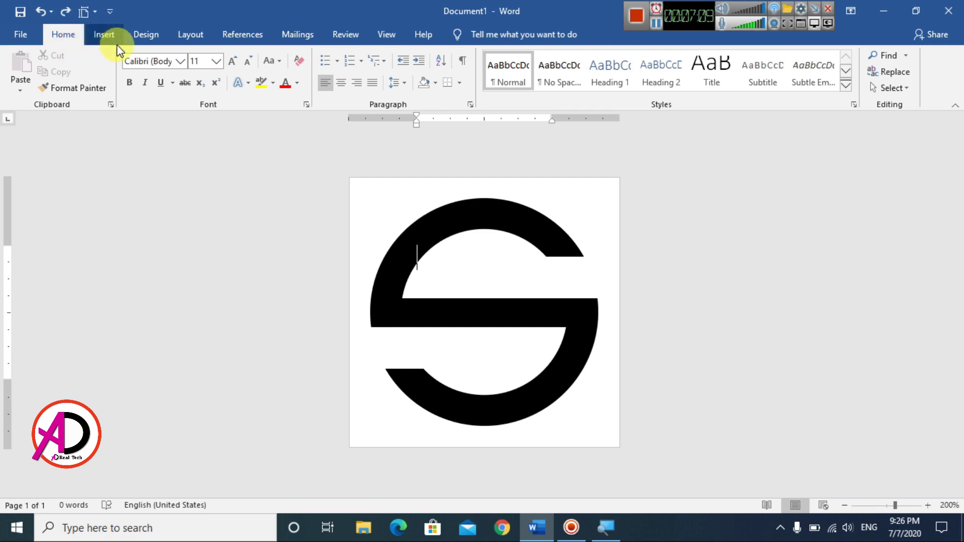
Insert a WordArt box in the first (black shadowed) style and move it onto the ring.
{"action": "left_click", "coordinate": [108, 35]}
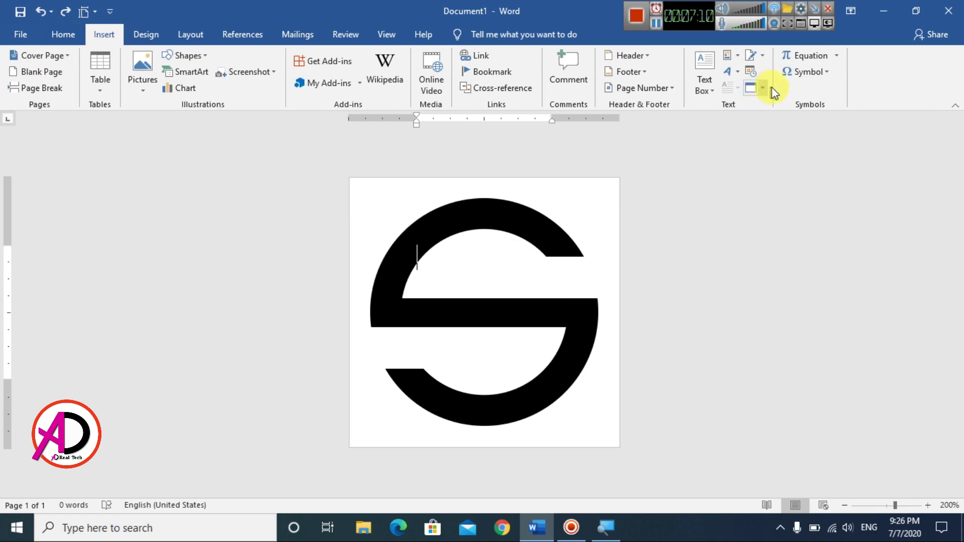
{"action": "left_click", "coordinate": [736, 66]}
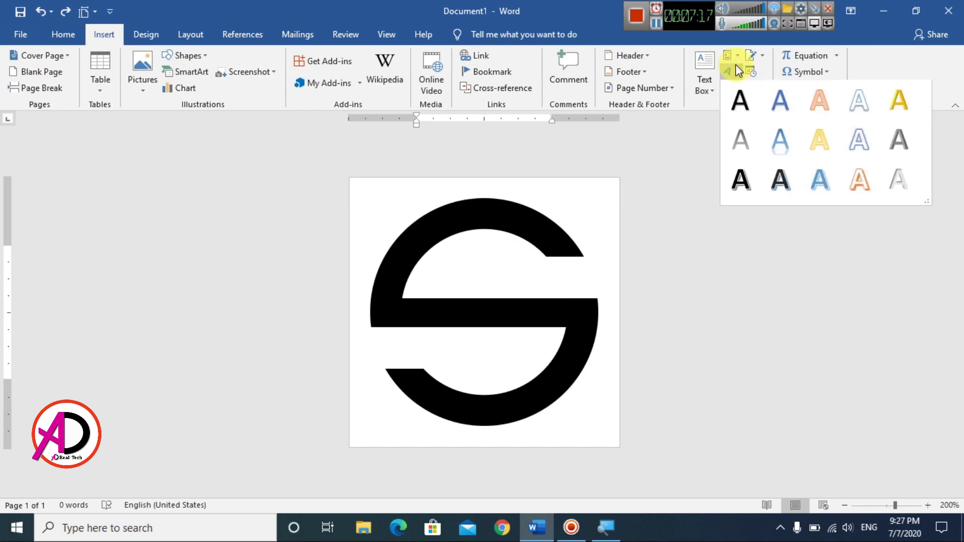
{"action": "left_click", "coordinate": [745, 107]}
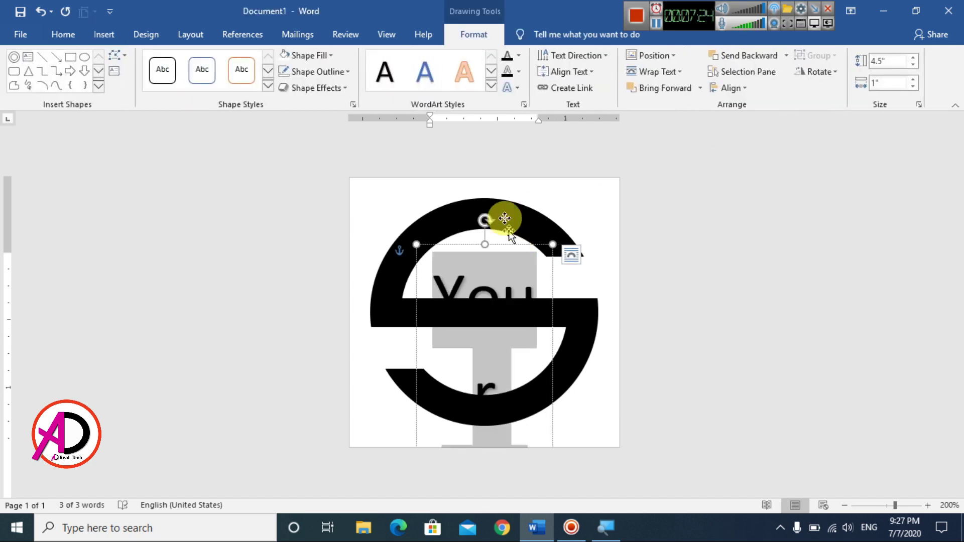
{"action": "left_click_drag", "start_coordinate": [512, 243], "coordinate": [491, 200]}
Clear the WordArt's formatting, then place it in the ring's upper gap, widened to one line.
{"action": "left_click", "coordinate": [63, 34]}
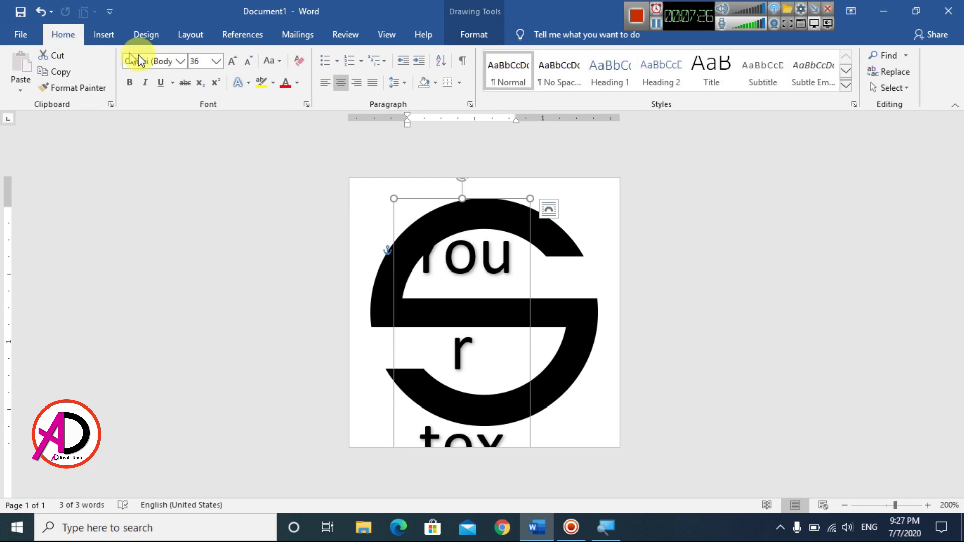
{"action": "left_click", "coordinate": [297, 61]}
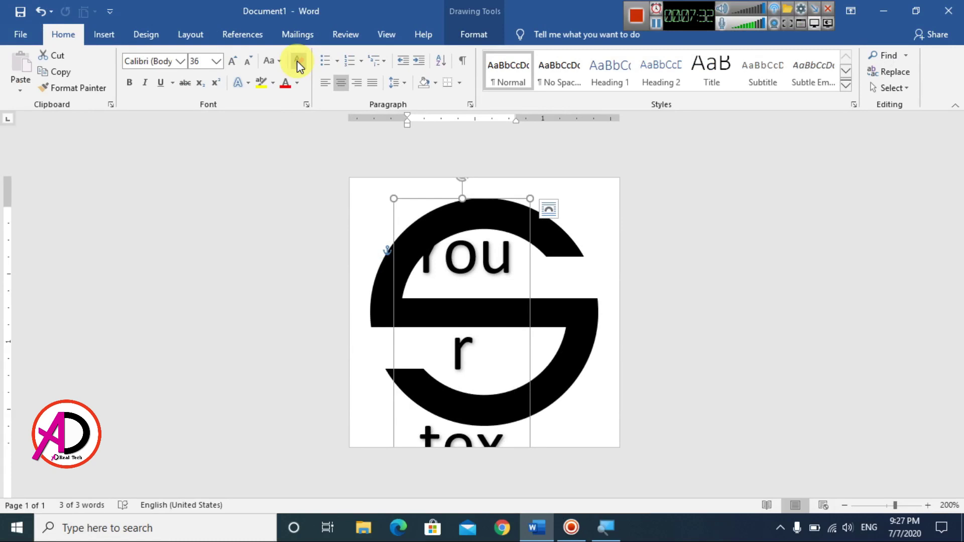
{"action": "left_click", "coordinate": [297, 61]}
{"action": "left_click_drag", "start_coordinate": [493, 201], "coordinate": [513, 236]}
{"action": "left_click_drag", "start_coordinate": [552, 277], "coordinate": [416, 257]}
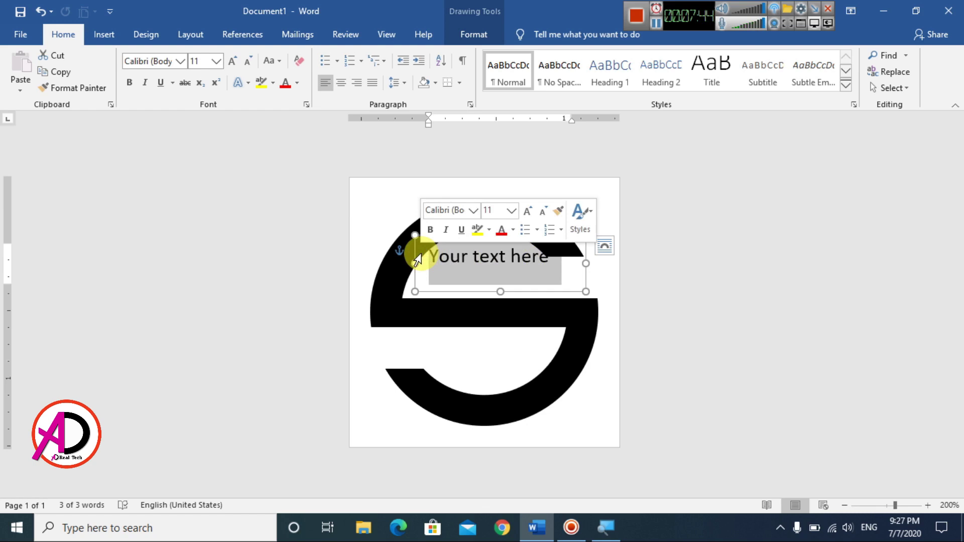
Replace the placeholder with an Arial Black 'N' and shrink the text box around it.
{"action": "type", "text": "N"}
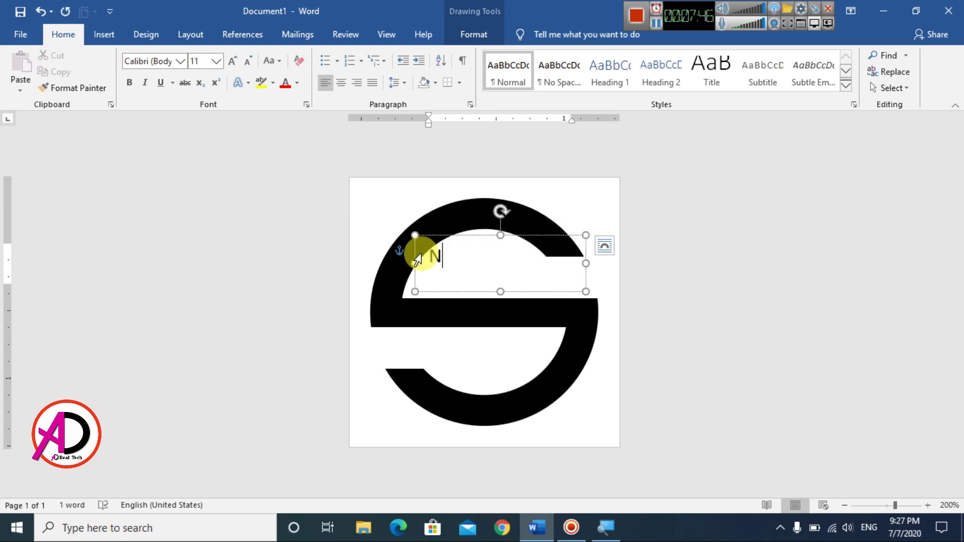
{"action": "left_click_drag", "start_coordinate": [416, 260], "coordinate": [443, 259]}
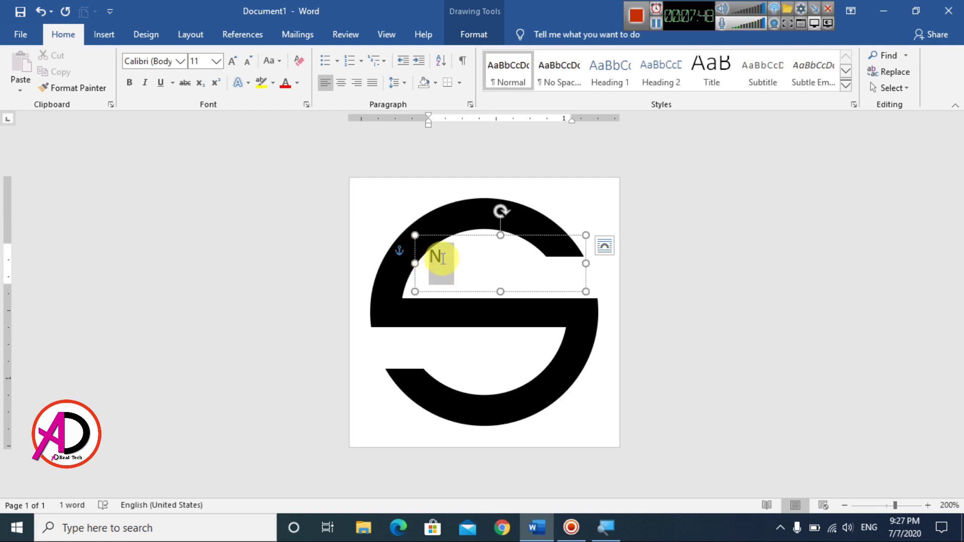
{"action": "left_click", "coordinate": [182, 58]}
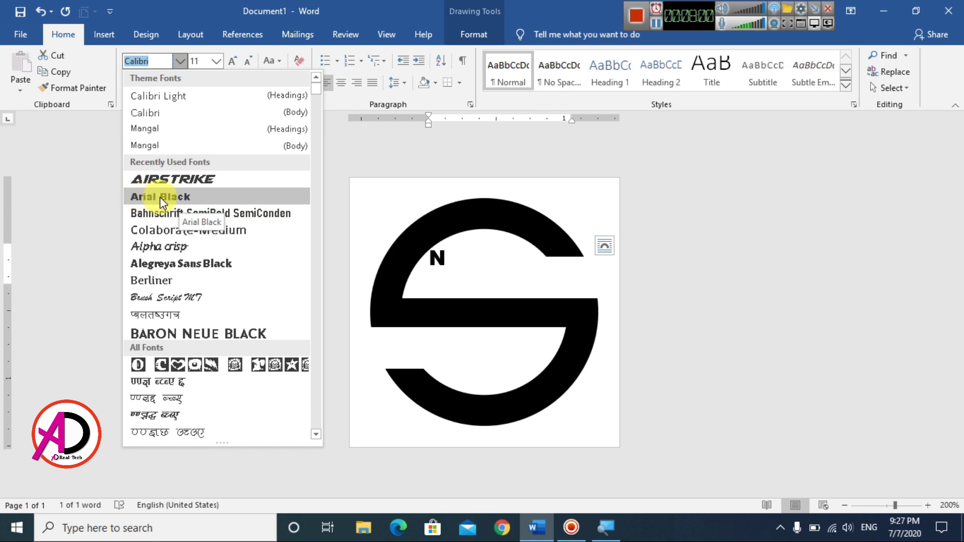
{"action": "left_click", "coordinate": [159, 197]}
{"action": "left_click_drag", "start_coordinate": [586, 262], "coordinate": [459, 266]}
{"action": "left_click_drag", "start_coordinate": [434, 296], "coordinate": [435, 279]}
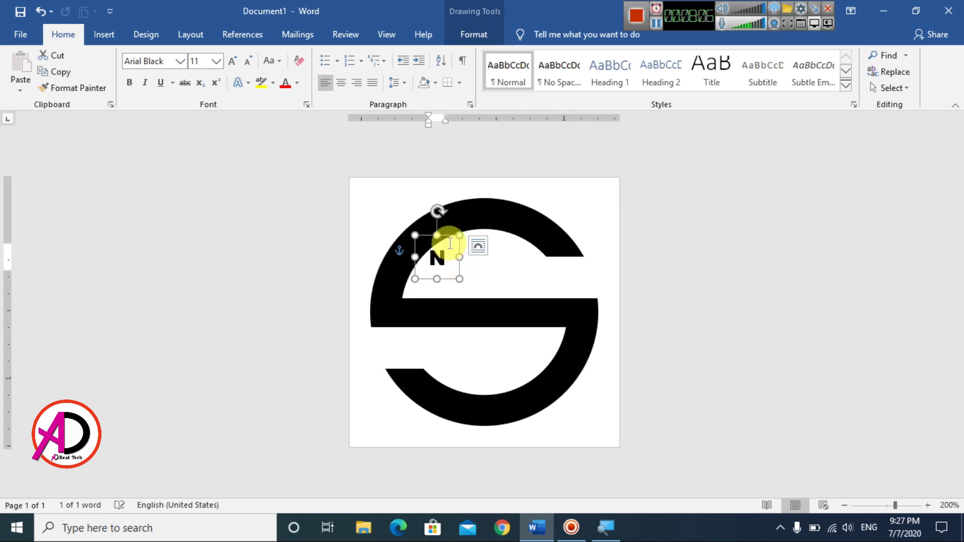
Grow the N's font size and enlarge the text box so the letter fits.
{"action": "double_click", "coordinate": [445, 262]}
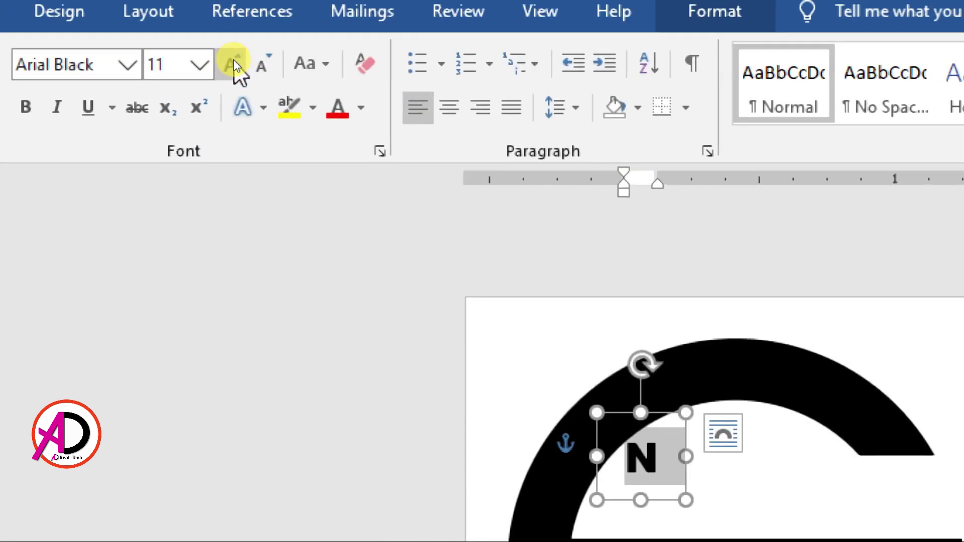
{"action": "left_click", "coordinate": [233, 60]}
{"action": "left_click", "coordinate": [233, 59]}
{"action": "left_click", "coordinate": [233, 59]}
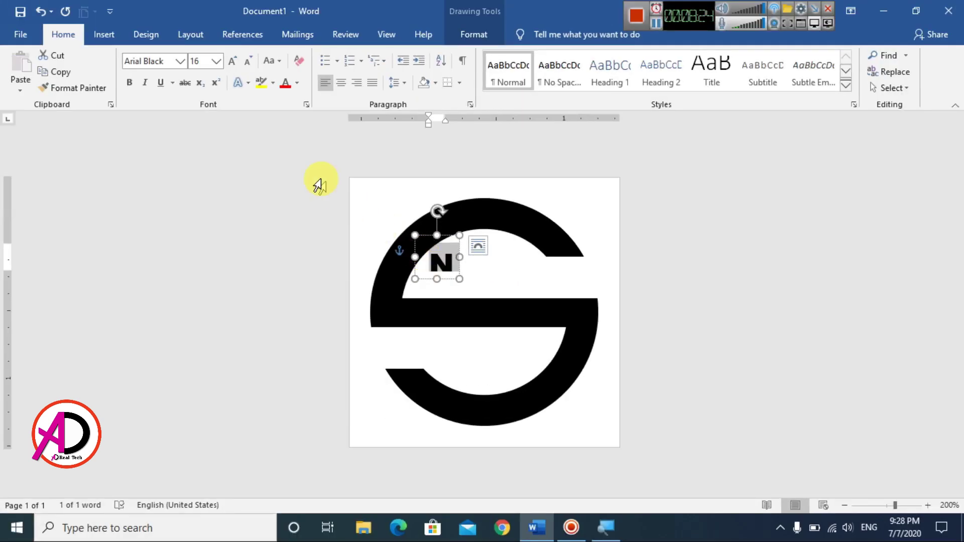
{"action": "left_click", "coordinate": [247, 61]}
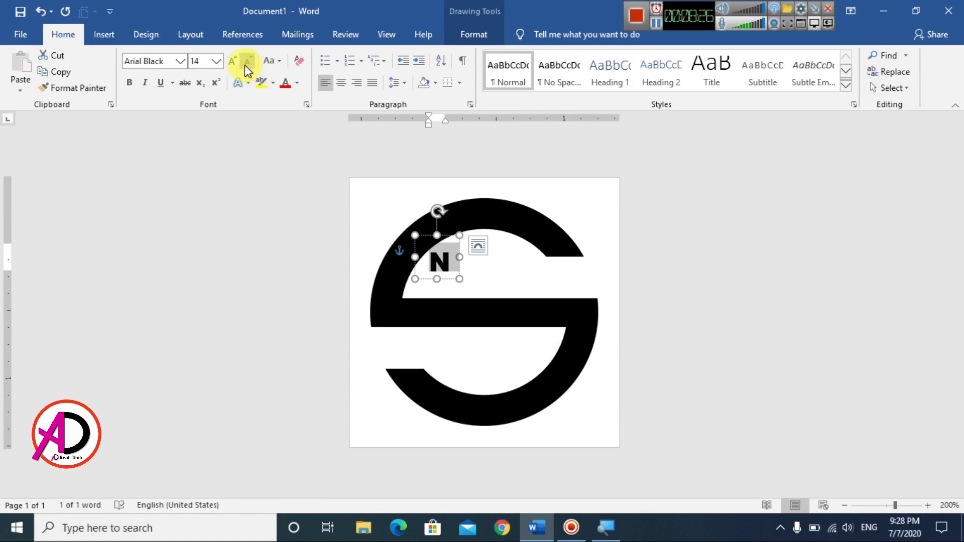
{"action": "left_click", "coordinate": [233, 61]}
{"action": "left_click", "coordinate": [233, 62]}
{"action": "left_click", "coordinate": [232, 61]}
{"action": "left_click", "coordinate": [233, 61]}
{"action": "left_click", "coordinate": [233, 61]}
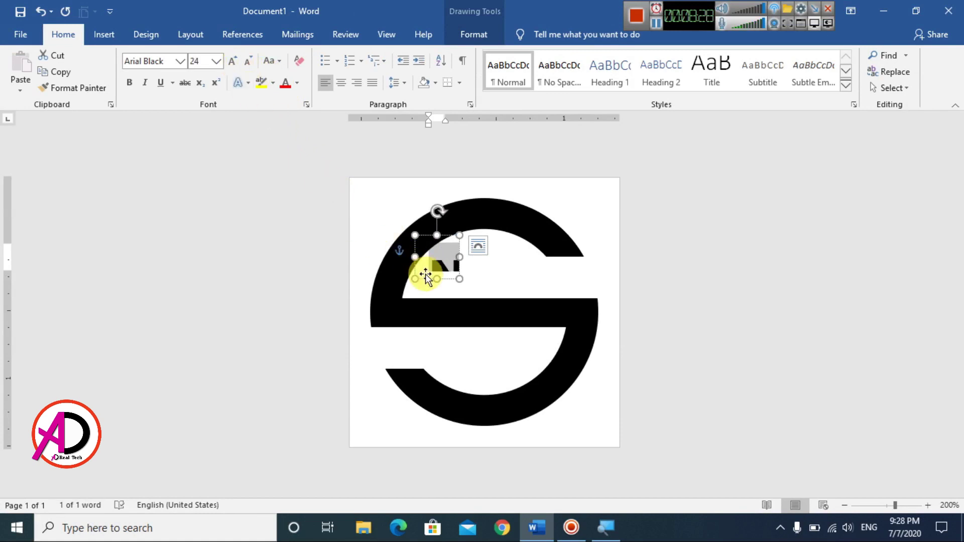
{"action": "left_click_drag", "start_coordinate": [459, 279], "coordinate": [513, 344]}
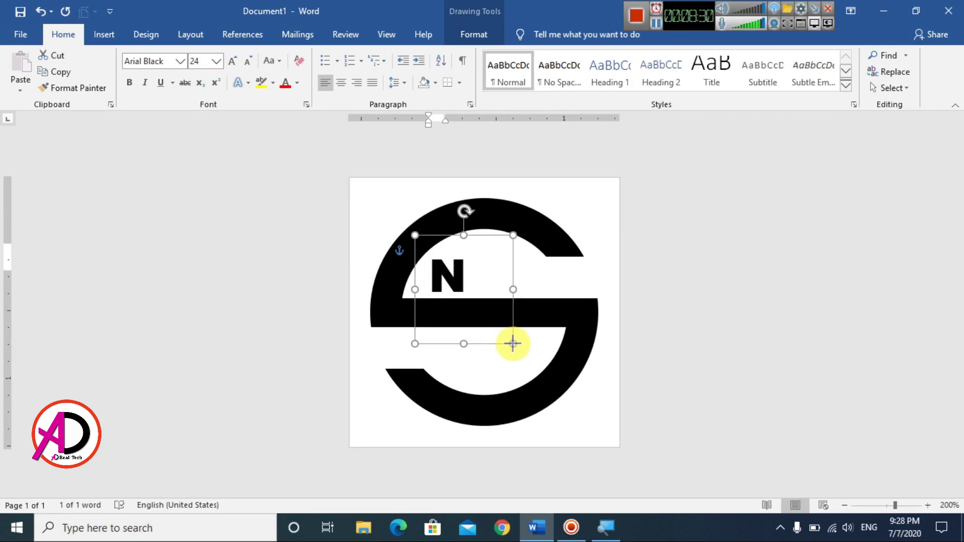
Raise the N to 80 pt and centre it across the S ring's bar.
{"action": "left_click_drag", "start_coordinate": [459, 276], "coordinate": [415, 246]}
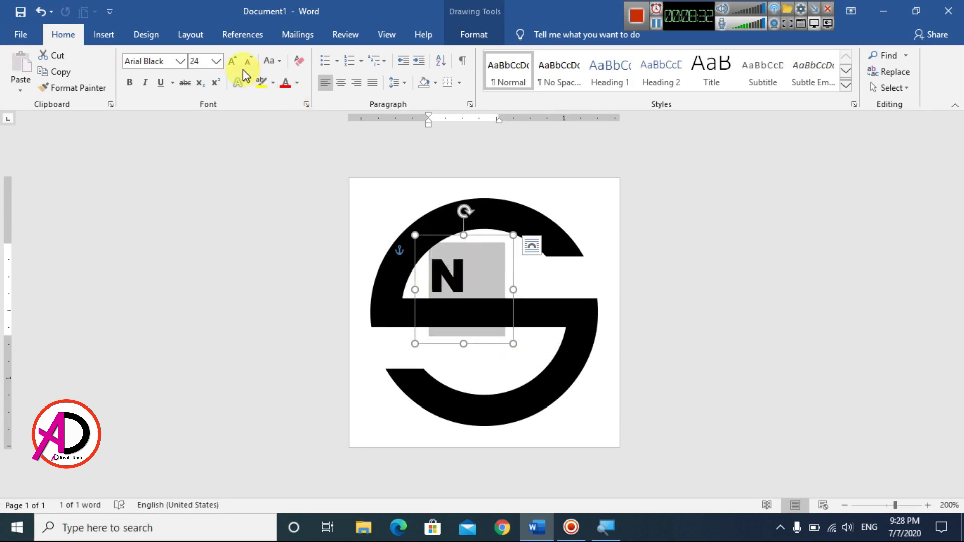
{"action": "left_click", "coordinate": [229, 61]}
{"action": "left_click", "coordinate": [229, 62]}
{"action": "left_click", "coordinate": [229, 61]}
{"action": "left_click", "coordinate": [229, 62]}
{"action": "left_click", "coordinate": [229, 62]}
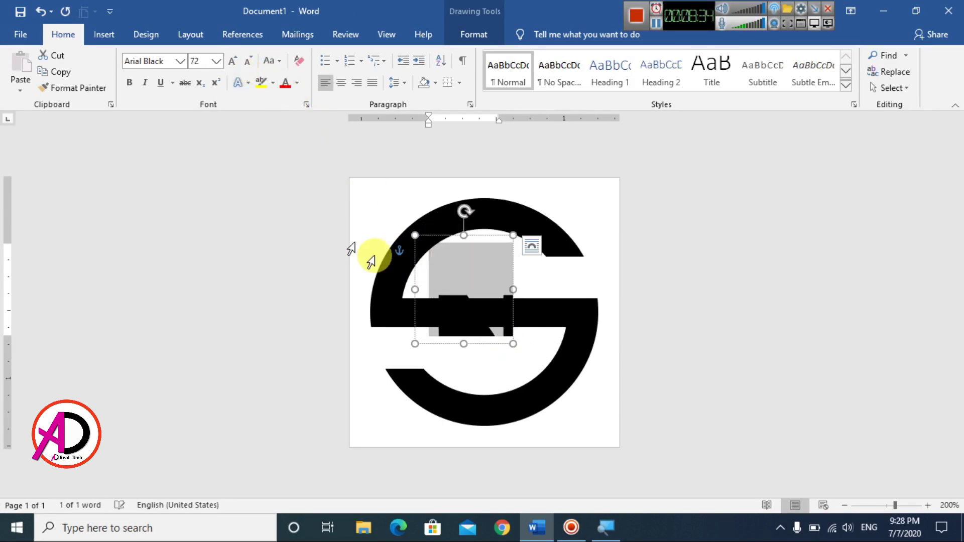
{"action": "left_click_drag", "start_coordinate": [512, 344], "coordinate": [565, 465]}
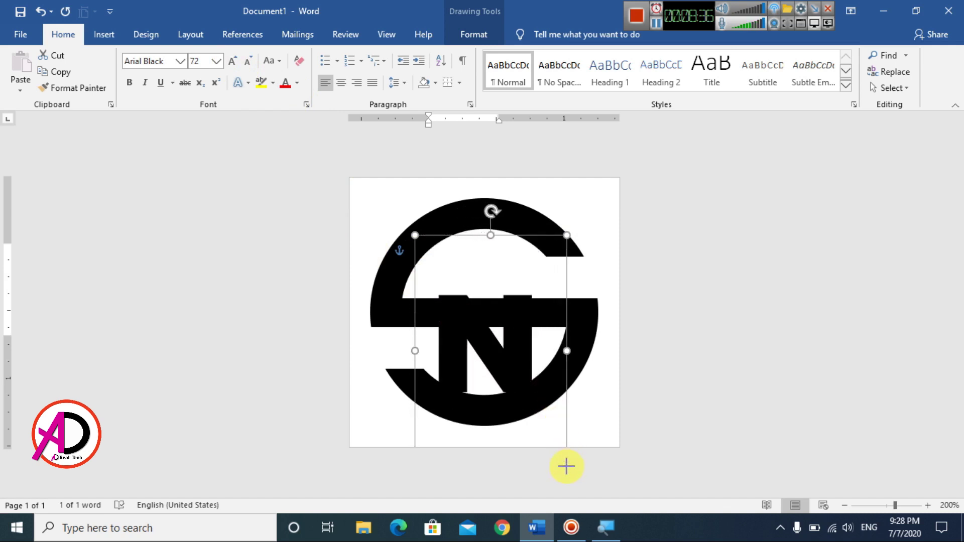
{"action": "left_click_drag", "start_coordinate": [519, 237], "coordinate": [515, 206]}
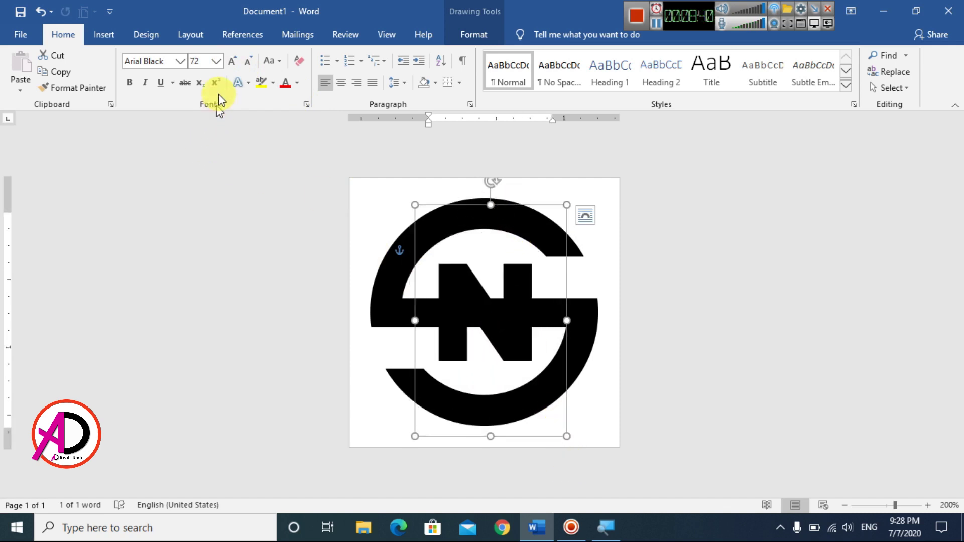
{"action": "left_click", "coordinate": [232, 62]}
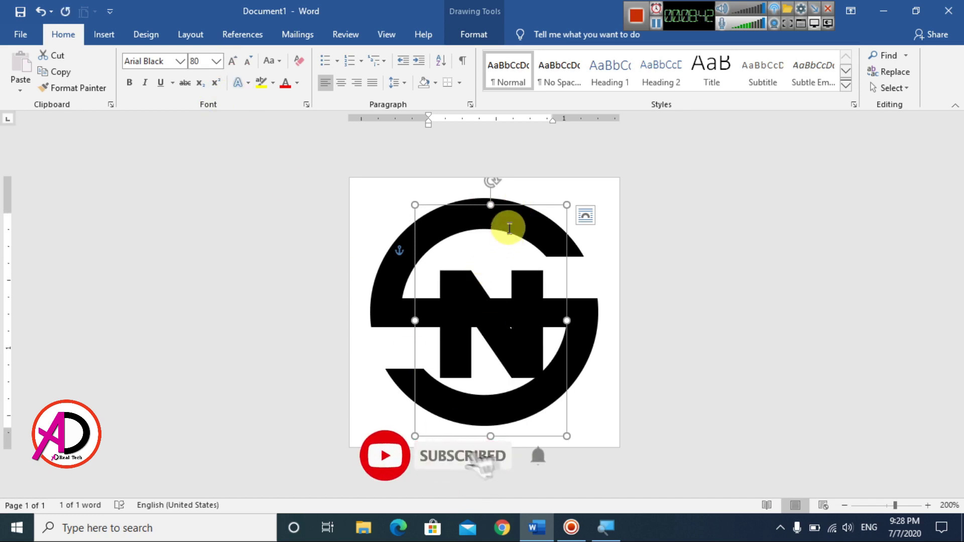
{"action": "left_click_drag", "start_coordinate": [510, 202], "coordinate": [501, 188]}
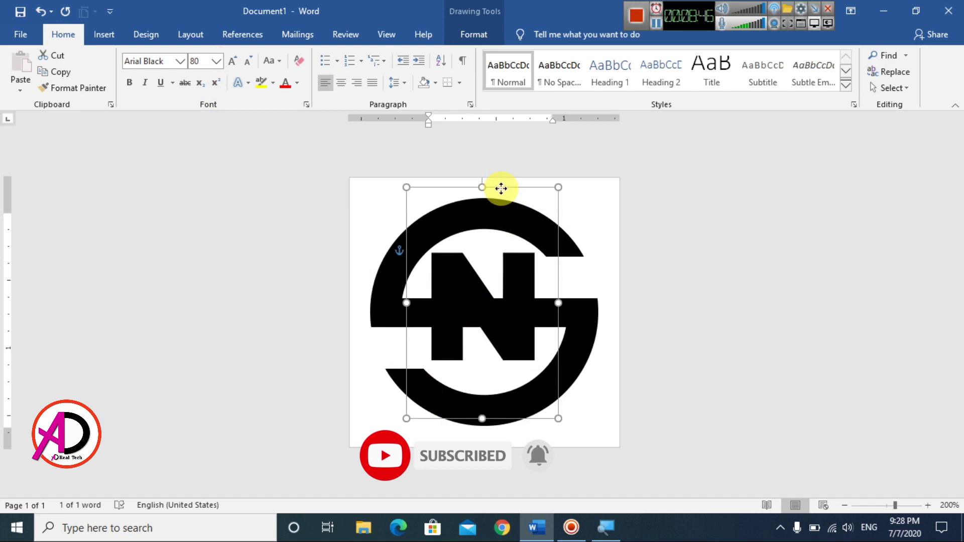
{"action": "left_click_drag", "start_coordinate": [501, 188], "coordinate": [501, 190]}
Deselect the text boxes so only the N inside the black S shows, without editing frames.
{"action": "left_click", "coordinate": [606, 259]}
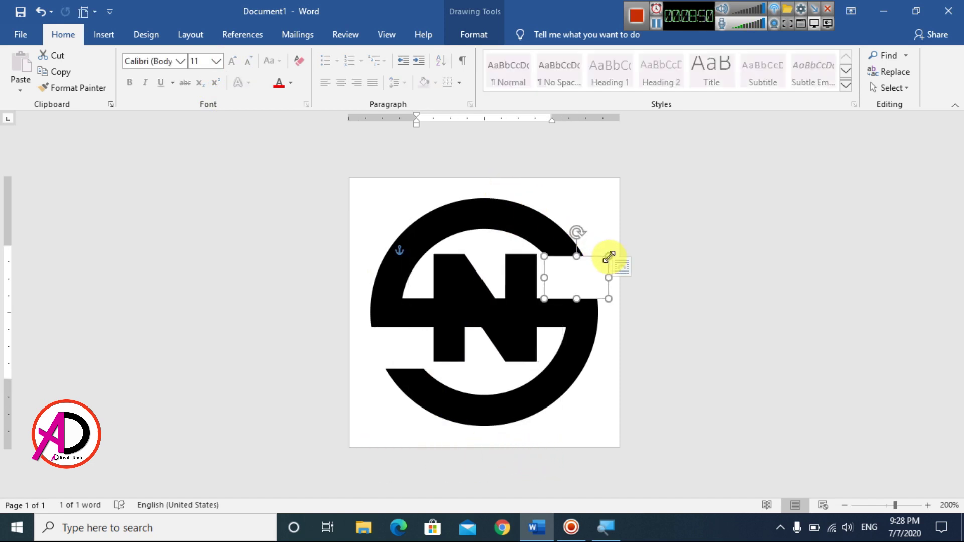
{"action": "left_click", "coordinate": [699, 376]}
{"action": "scroll", "coordinate": [695, 434], "scroll_direction": "up", "scroll_amount": 3}
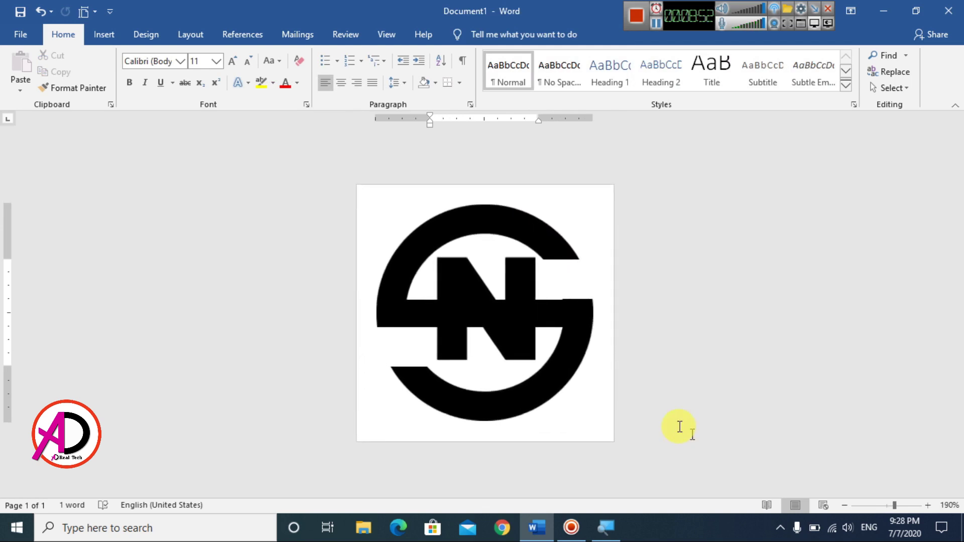
{"action": "left_click", "coordinate": [495, 323]}
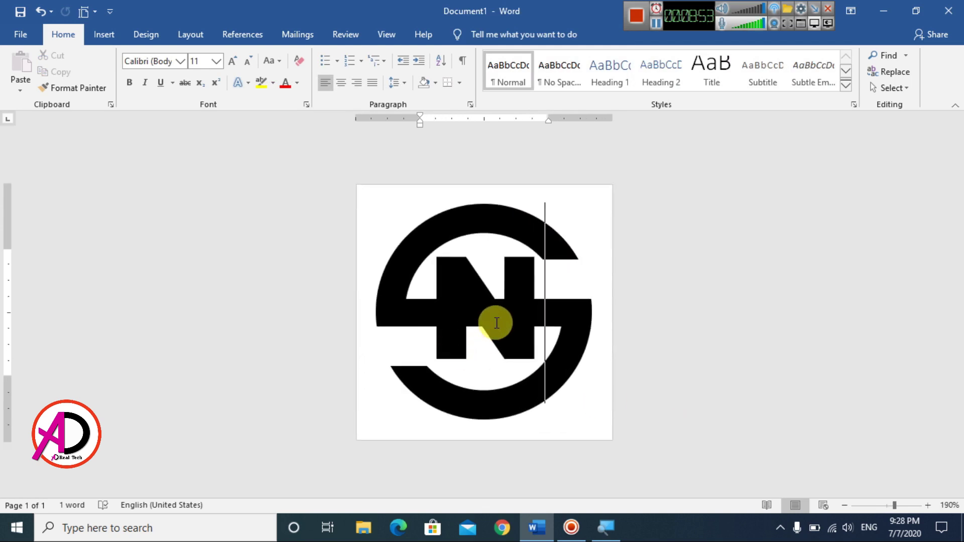
{"action": "left_click", "coordinate": [499, 417]}
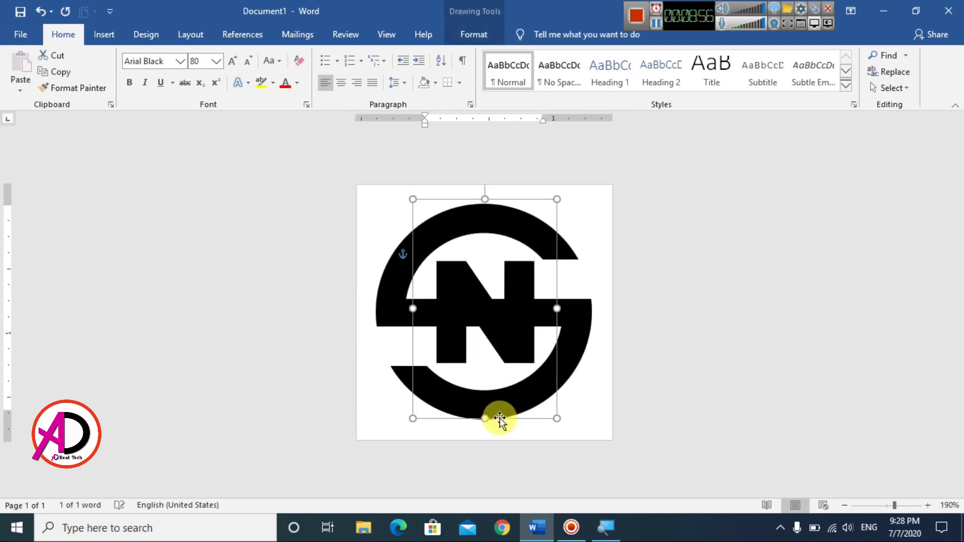
{"action": "left_click", "coordinate": [641, 361]}
{"action": "scroll", "coordinate": [634, 365], "scroll_direction": "up", "scroll_amount": 2}
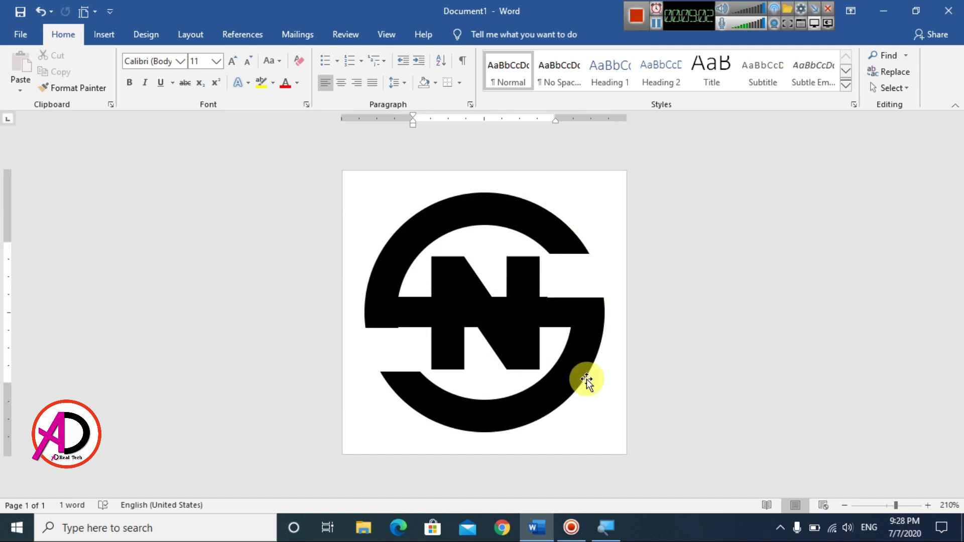
{"action": "scroll", "coordinate": [588, 379], "scroll_direction": "down", "scroll_amount": 1, "text": "ctrl"}
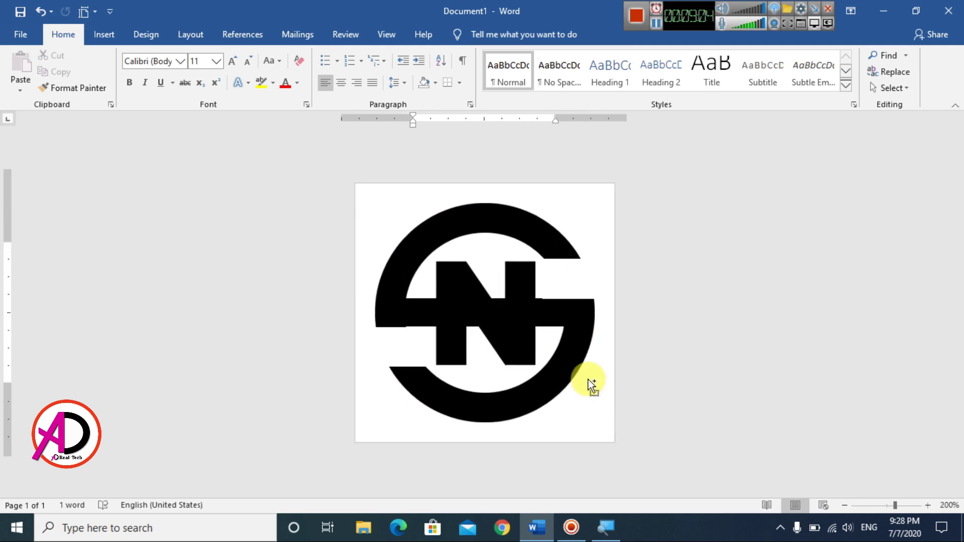
Save the document to the Desktop as a PDF named 'Text logo34'.
{"action": "left_click", "coordinate": [12, 35]}
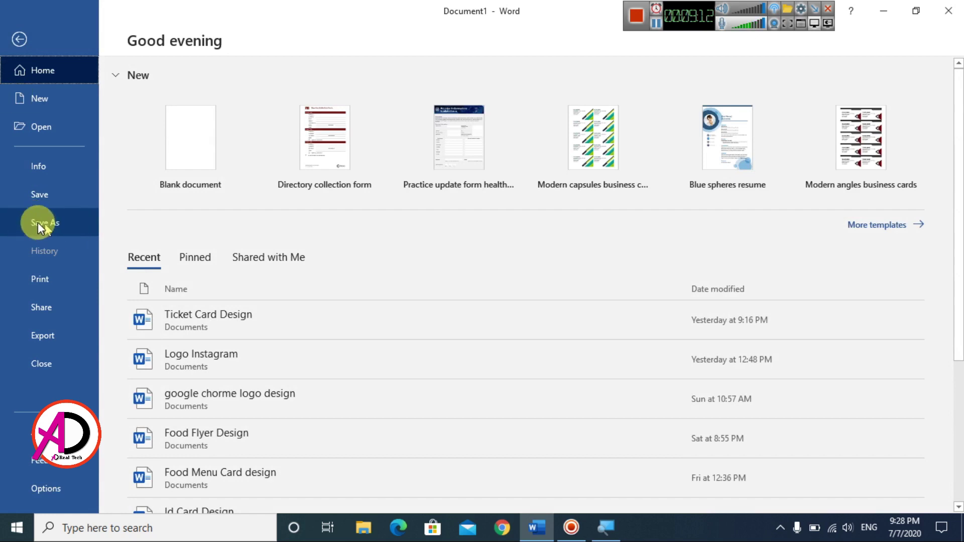
{"action": "left_click", "coordinate": [44, 193]}
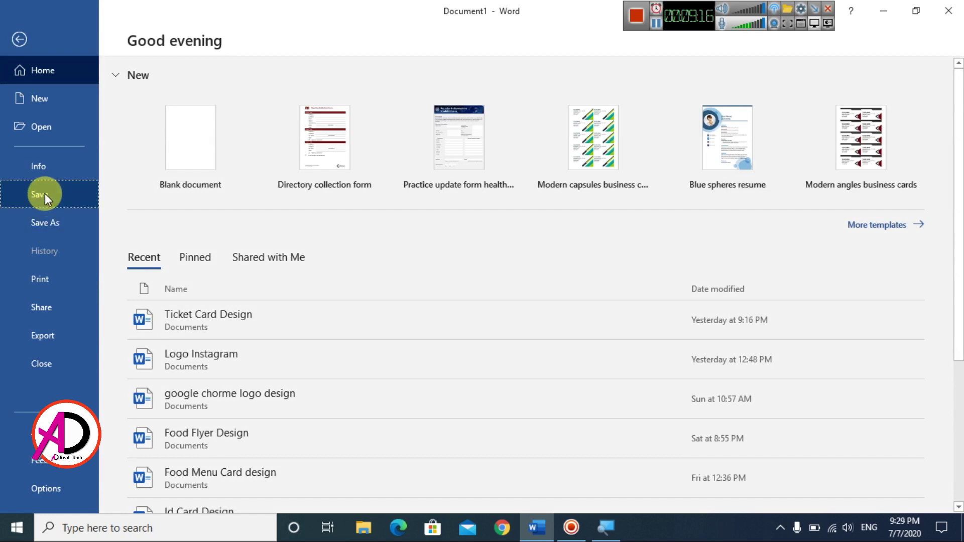
{"action": "left_click", "coordinate": [182, 250]}
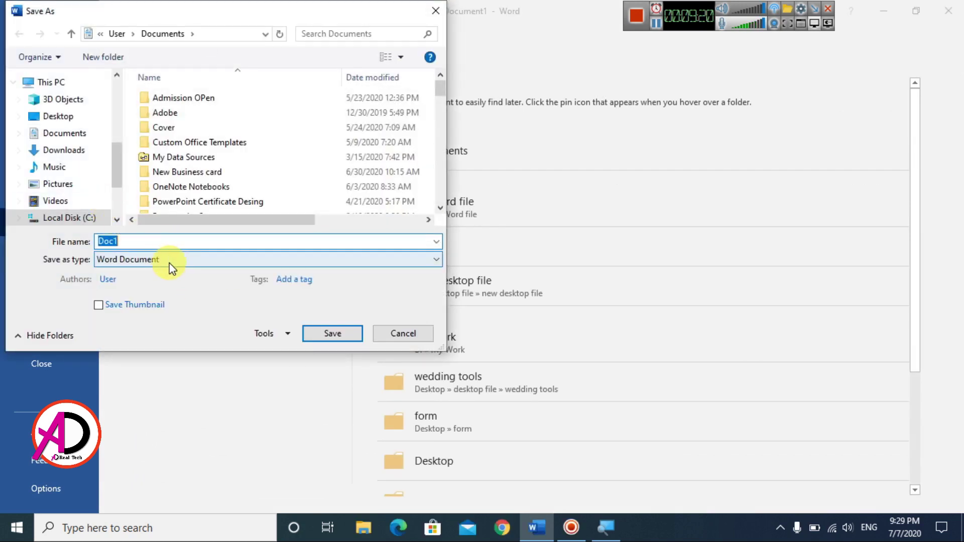
{"action": "left_click", "coordinate": [173, 271]}
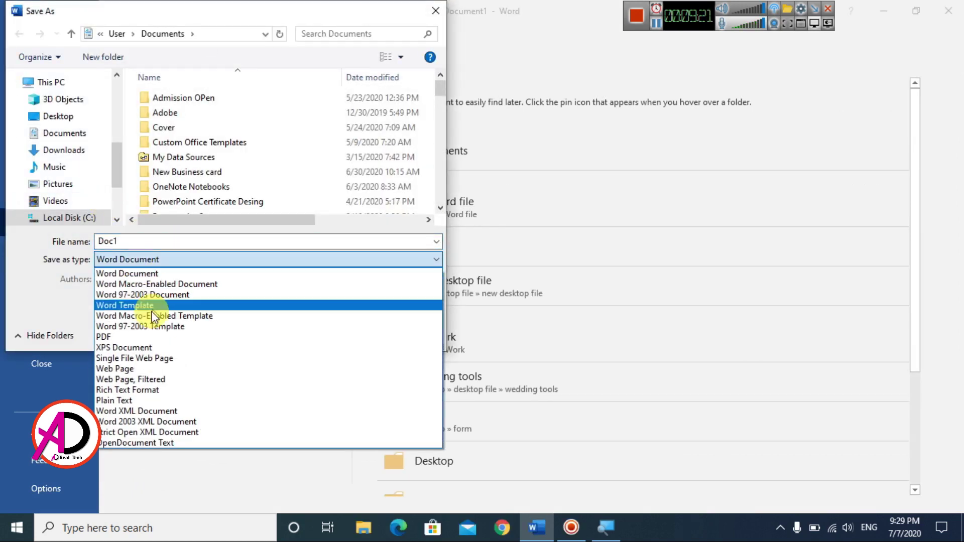
{"action": "left_click", "coordinate": [145, 338]}
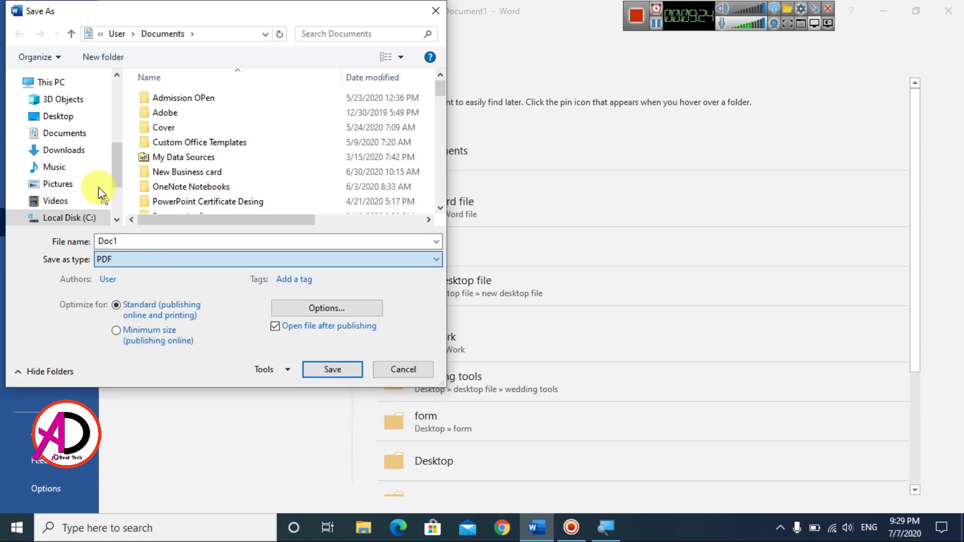
{"action": "left_click", "coordinate": [56, 118]}
{"action": "left_click", "coordinate": [150, 240]}
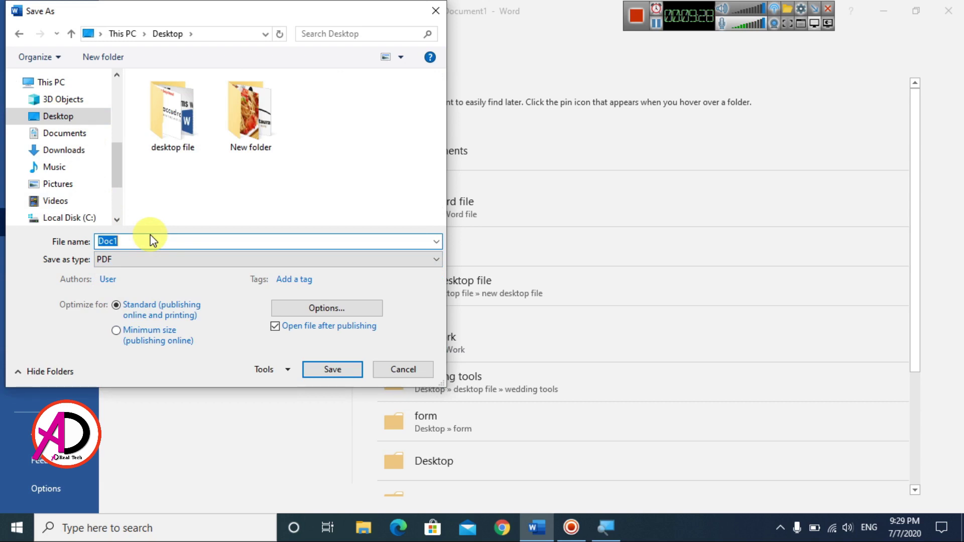
{"action": "type", "text": "Text"}
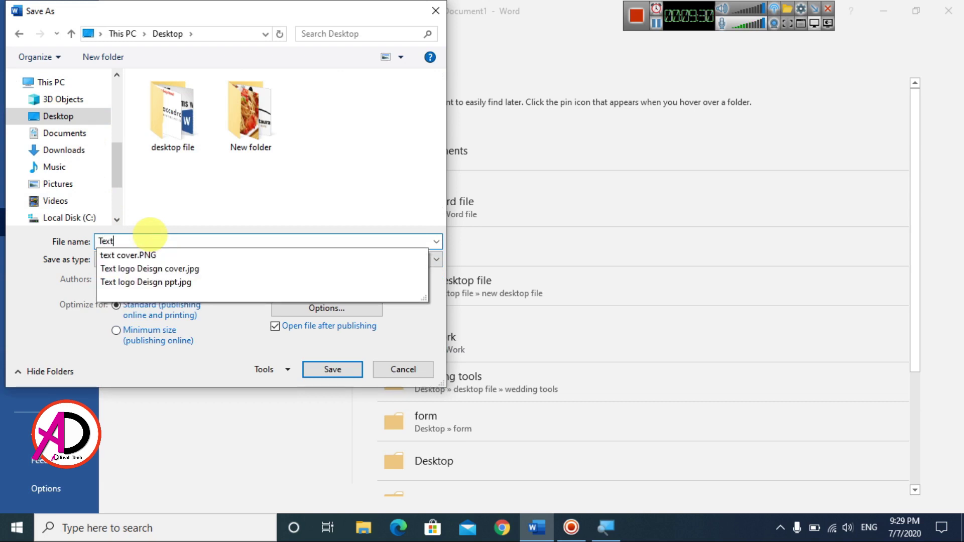
{"action": "type", "text": " logo"}
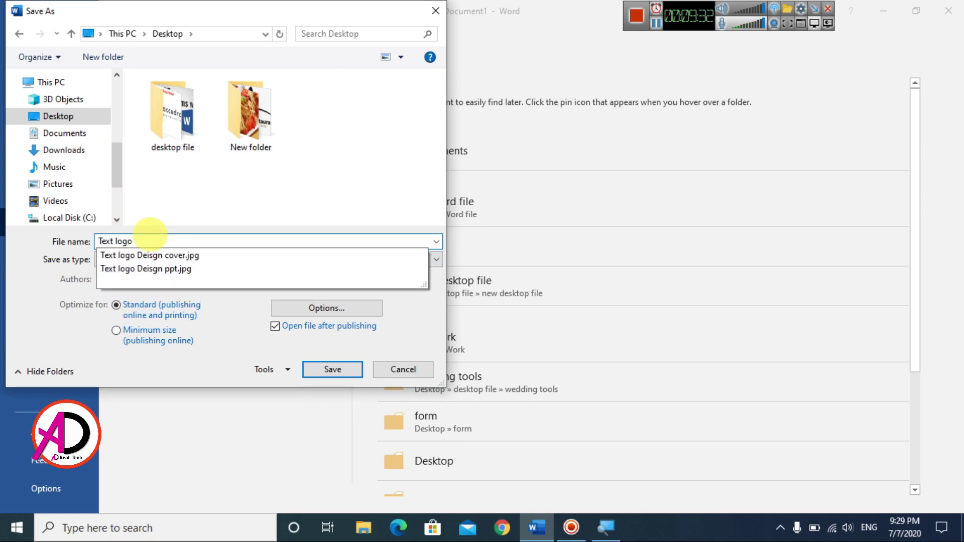
{"action": "type", "text": "34"}
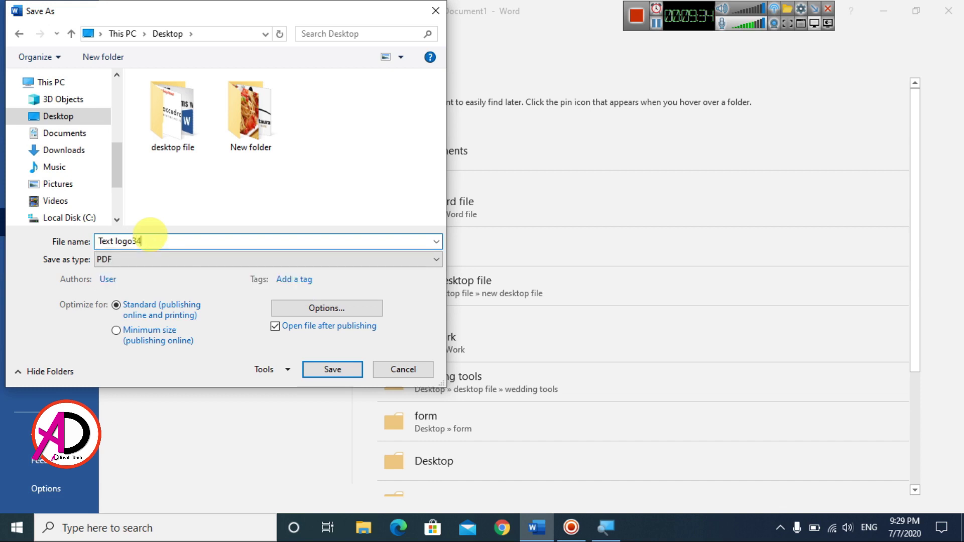
{"action": "left_click", "coordinate": [333, 370]}
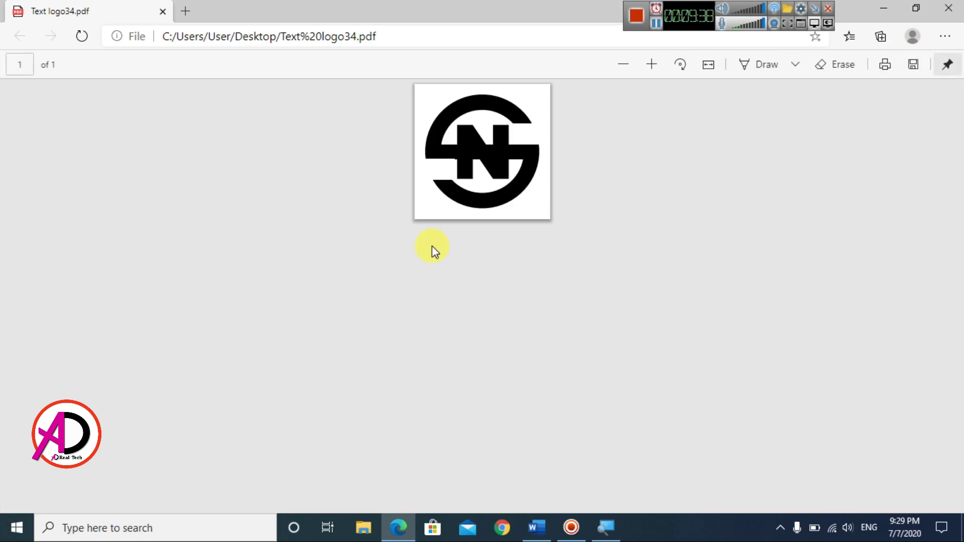
Inspect the exported PDF in Edge, then close Edge and minimize Word to reveal the desktop.
{"action": "scroll", "coordinate": [535, 255], "scroll_direction": "up", "scroll_amount": 8}
{"action": "scroll", "coordinate": [572, 356], "scroll_direction": "down", "scroll_amount": 5}
{"action": "scroll", "coordinate": [574, 366], "scroll_direction": "up", "scroll_amount": 1}
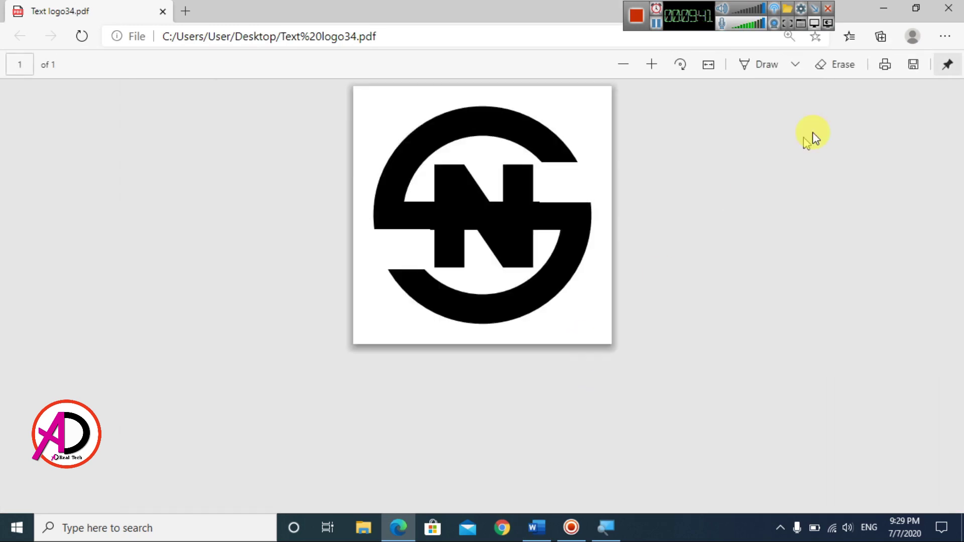
{"action": "left_click", "coordinate": [904, 8]}
{"action": "double_click", "coordinate": [571, 14]}
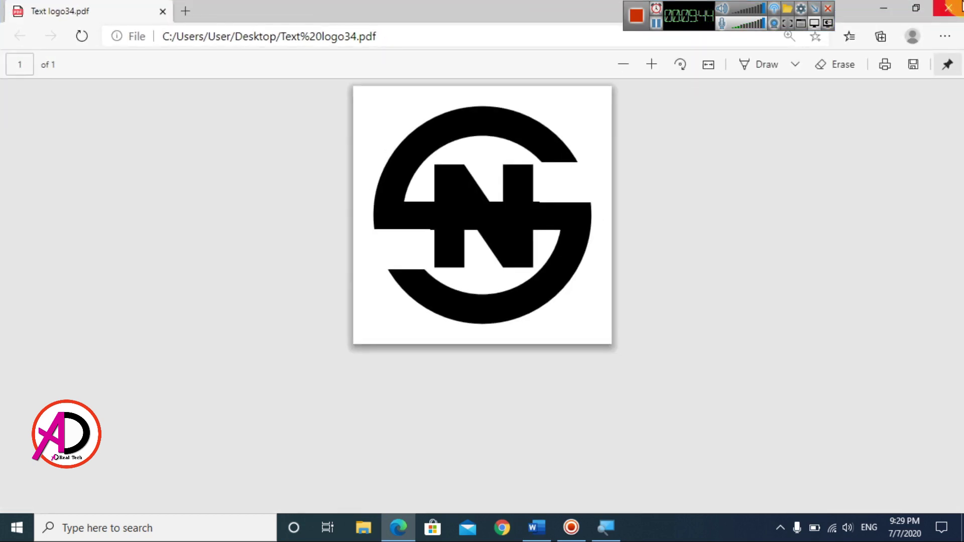
{"action": "left_click", "coordinate": [892, 4]}
{"action": "left_click", "coordinate": [891, 4]}
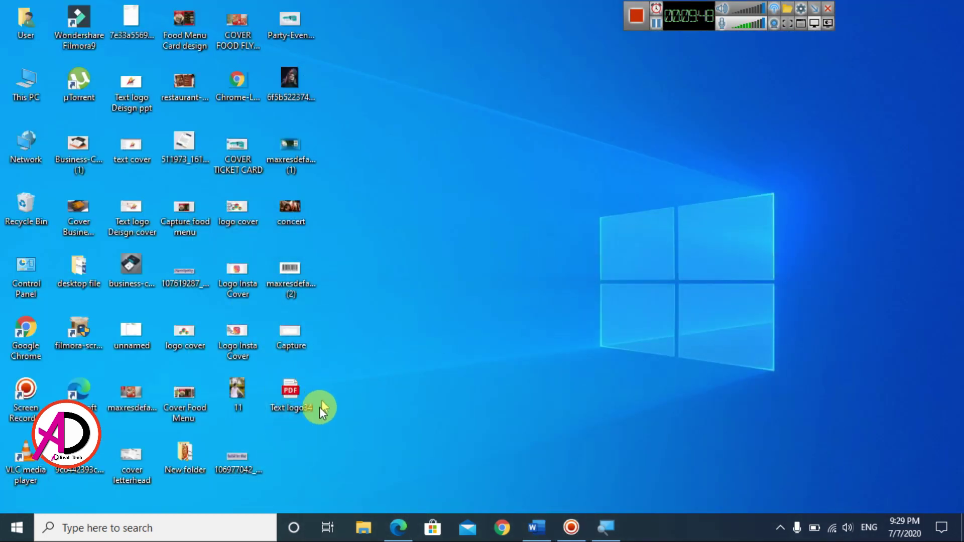
Preview Text logo34 in the default browser viewer, then close it.
{"action": "right_click", "coordinate": [297, 398]}
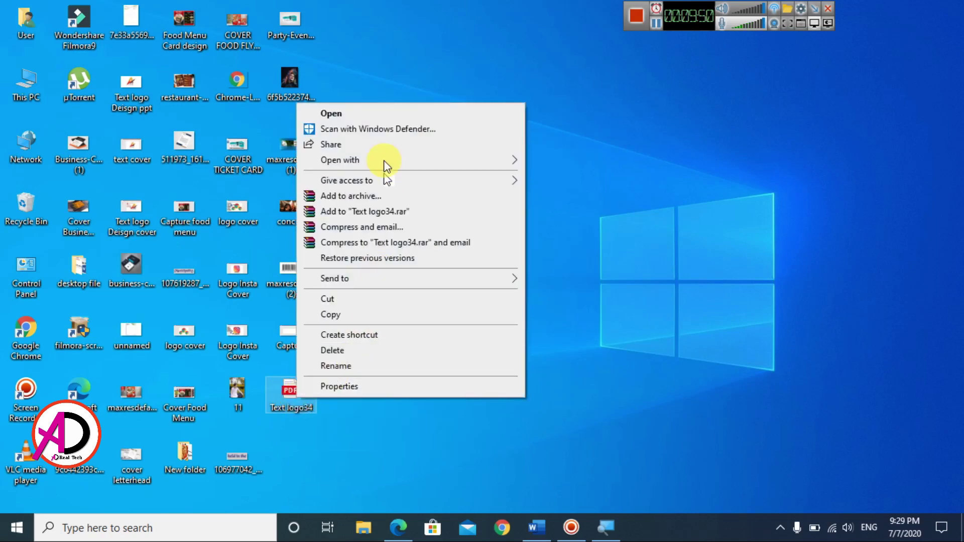
{"action": "left_click", "coordinate": [366, 114]}
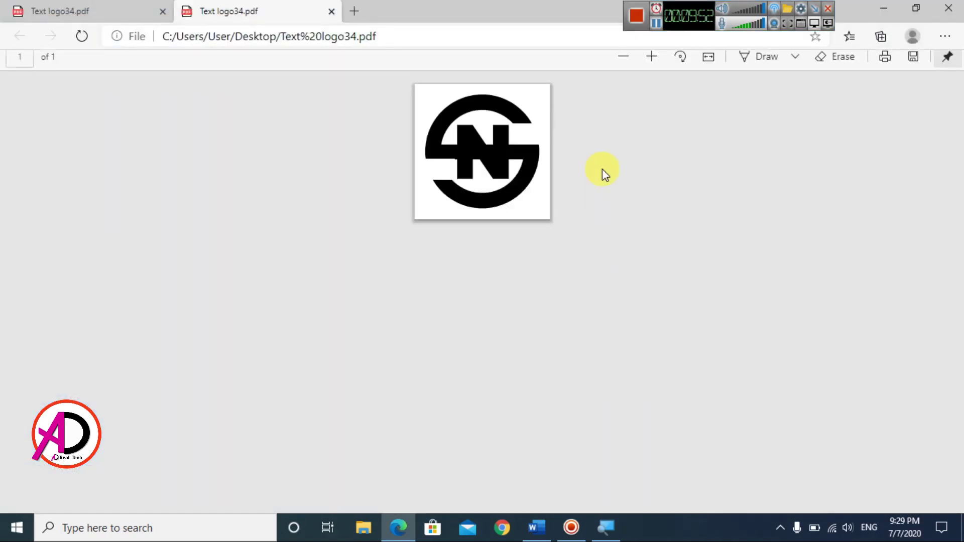
{"action": "scroll", "coordinate": [598, 330], "scroll_direction": "up", "scroll_amount": 3}
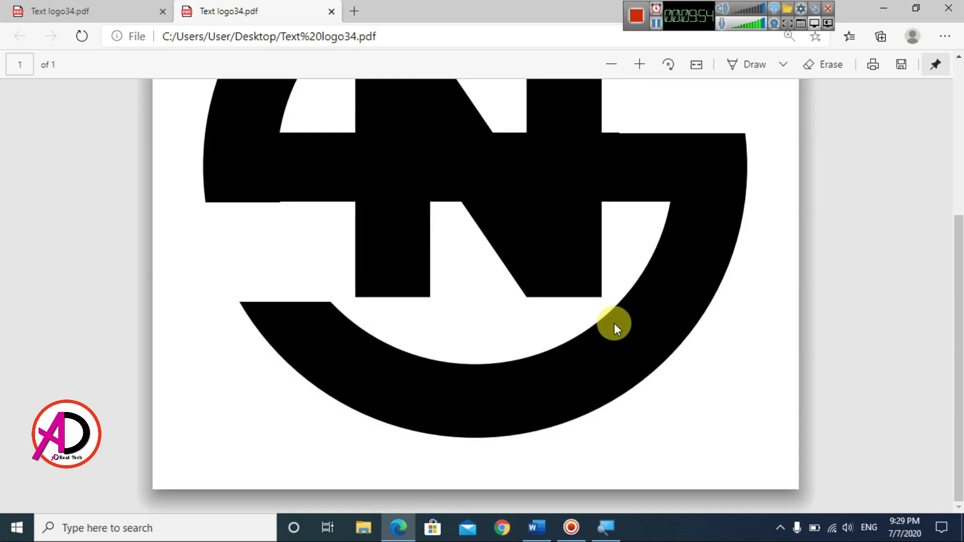
{"action": "scroll", "coordinate": [613, 324], "scroll_direction": "down", "scroll_amount": 3}
{"action": "left_click", "coordinate": [948, 8]}
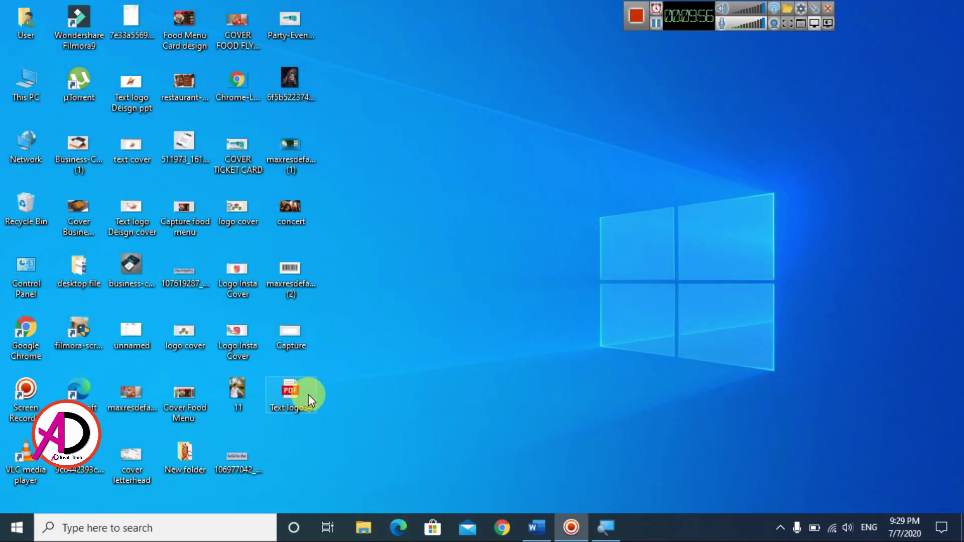
Open Text logo34 with Adobe Reader from the desktop's Open with menu.
{"action": "right_click", "coordinate": [300, 396]}
{"action": "mouse_move", "coordinate": [349, 161]}
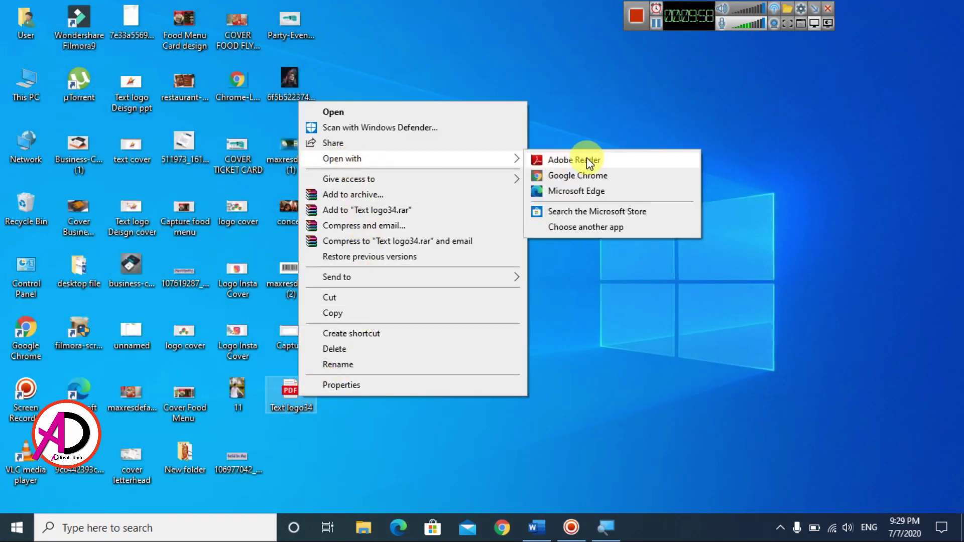
{"action": "left_click", "coordinate": [586, 160]}
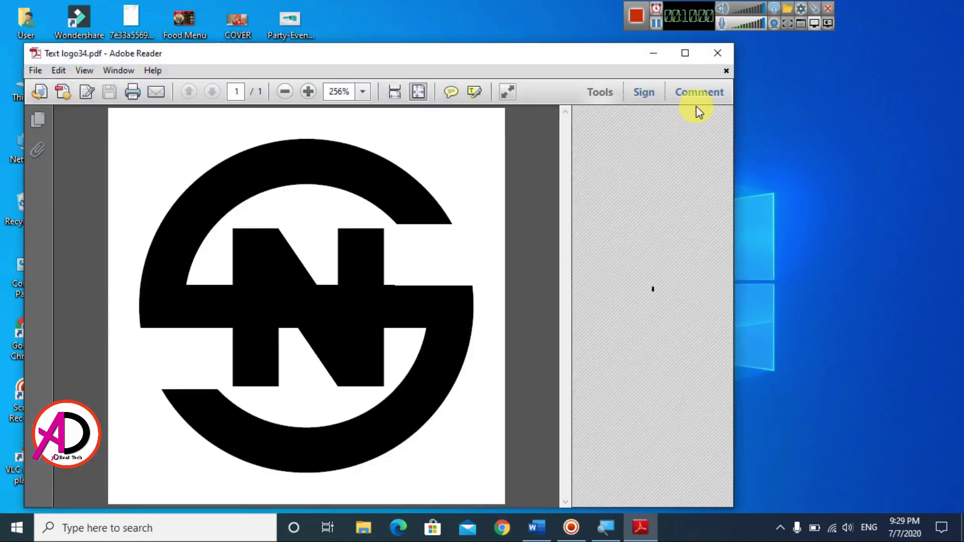
Maximize the Adobe Reader window showing Text logo34.pdf.
{"action": "left_click", "coordinate": [685, 55]}
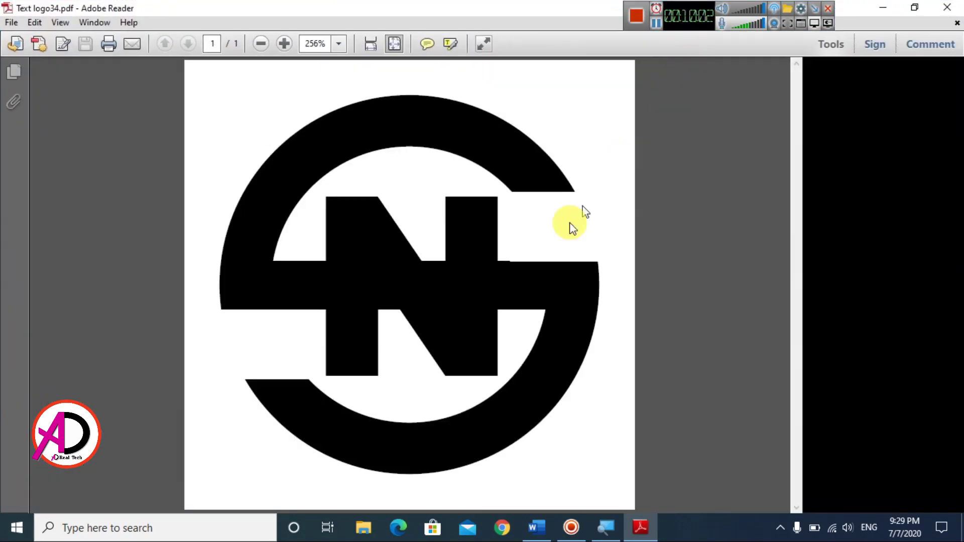